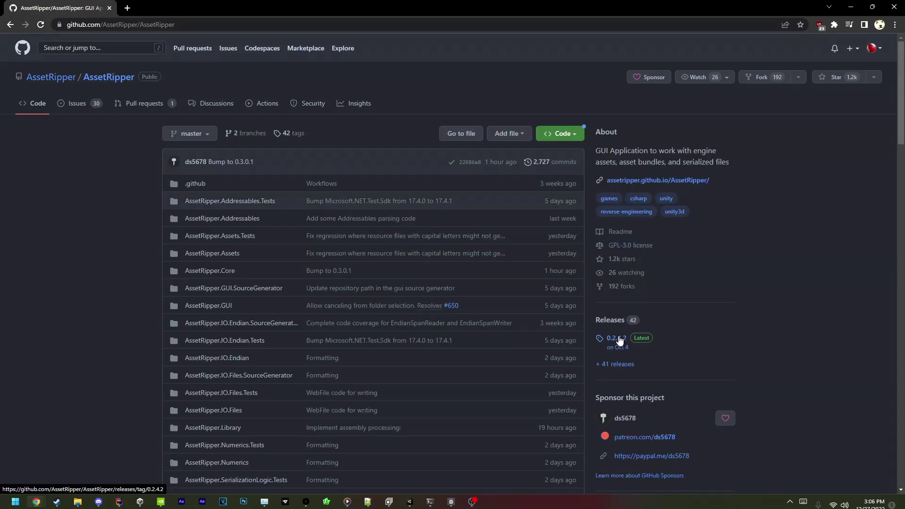
Step: On AssetRipper's GitHub releases, expand the 0.3.0.1 assets and select AssetRipper_win_x64.zip
{"action": "left_click", "coordinate": [619, 321]}
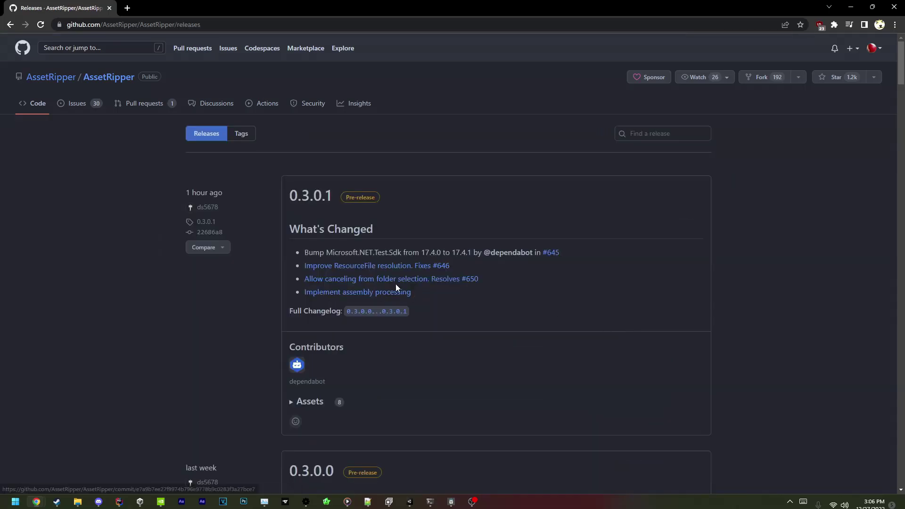
{"action": "left_click", "coordinate": [304, 402]}
{"action": "scroll", "coordinate": [338, 377], "scroll_direction": "down", "scroll_amount": 3}
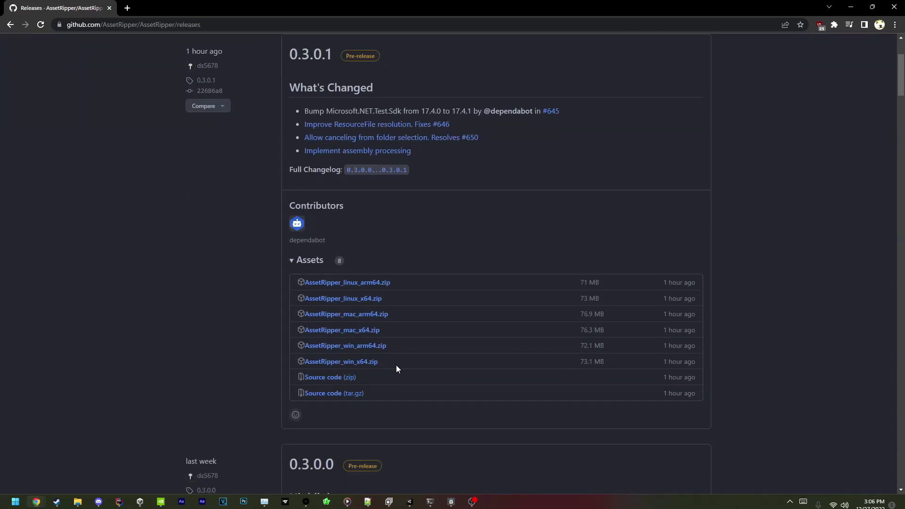
{"action": "left_click_drag", "start_coordinate": [396, 366], "coordinate": [301, 365]}
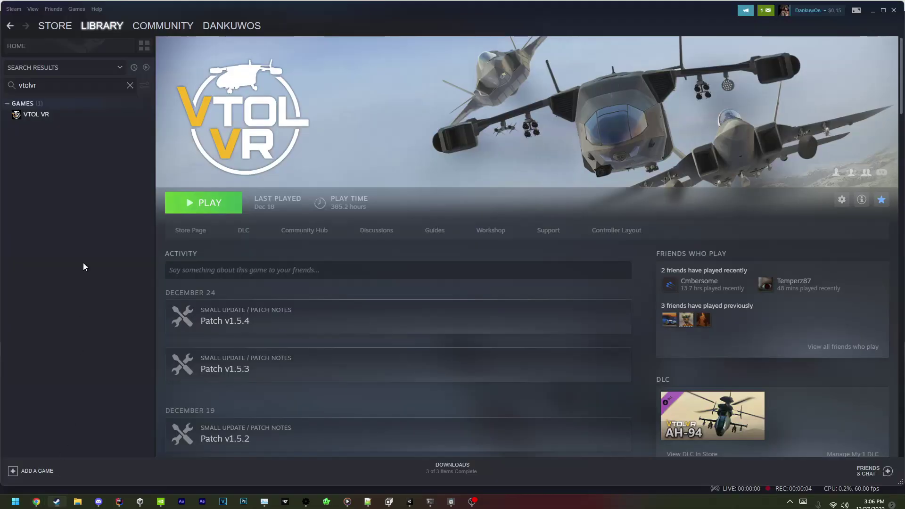
Step: Show VTOL VR's Local Files page in its Steam properties
{"action": "right_click", "coordinate": [59, 115]}
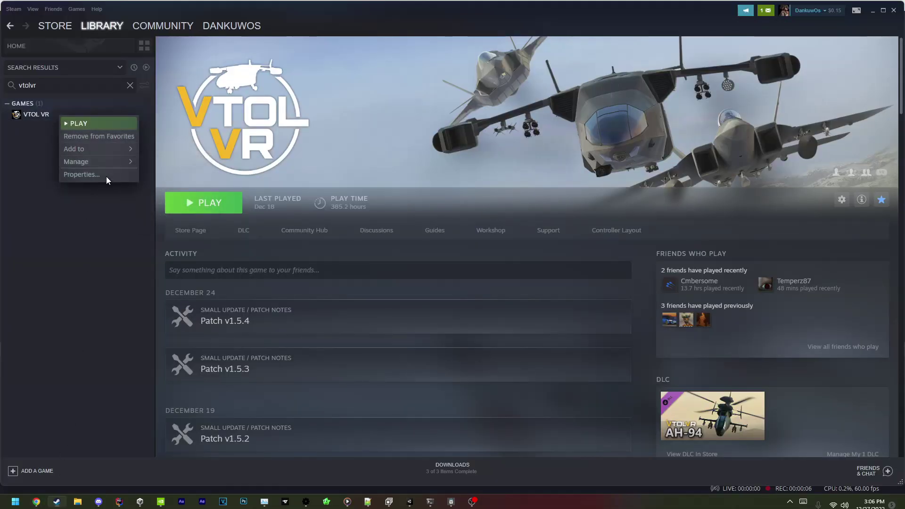
{"action": "left_click", "coordinate": [106, 176]}
{"action": "left_click", "coordinate": [304, 201]}
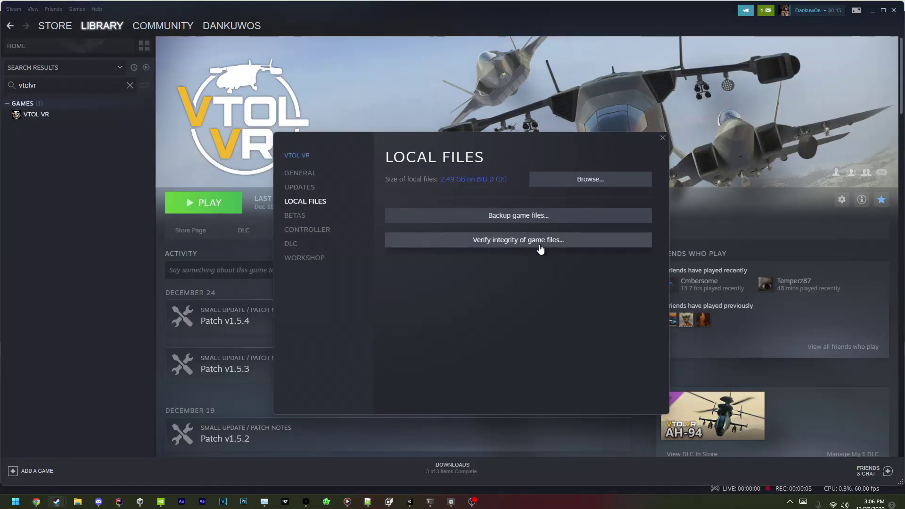
Step: Close the Steam properties and select the DLC file 1770480 inside DLC\1770480
{"action": "left_click", "coordinate": [661, 140]}
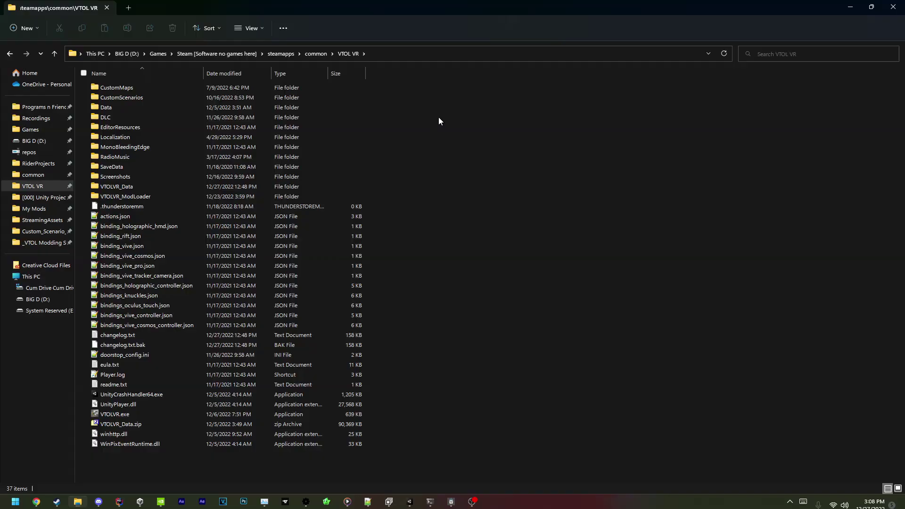
{"action": "double_click", "coordinate": [116, 118]}
{"action": "double_click", "coordinate": [130, 88]}
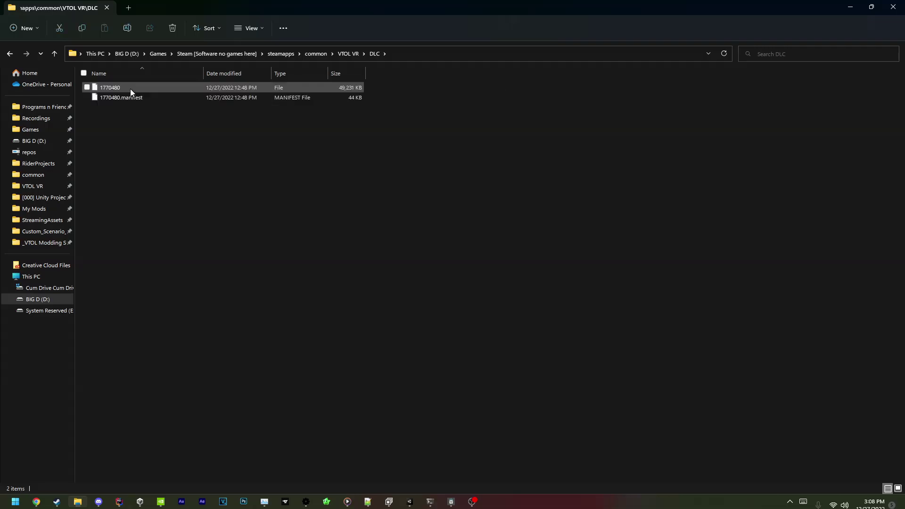
{"action": "left_click", "coordinate": [130, 89]}
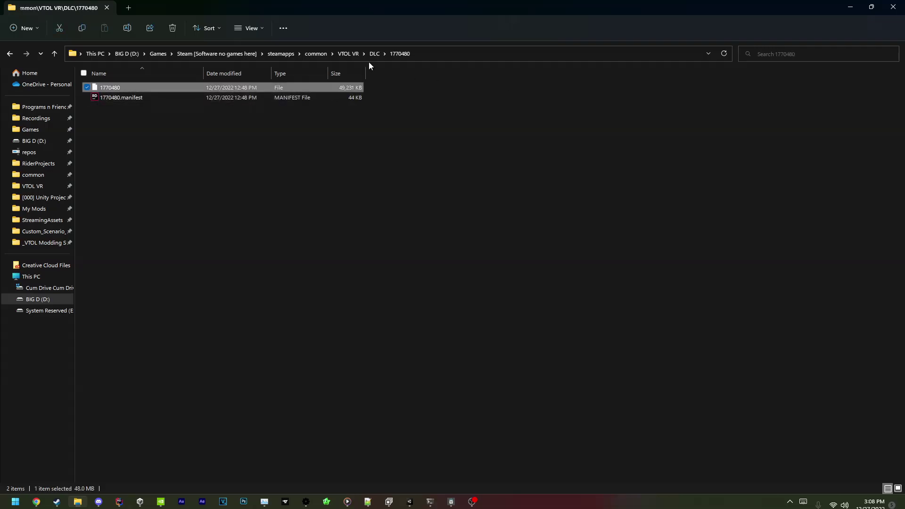
Step: Paste file 1770480 into VTOLVR_Data\StreamingAssets and launch AssetRipper.exe
{"action": "left_click", "coordinate": [338, 55]}
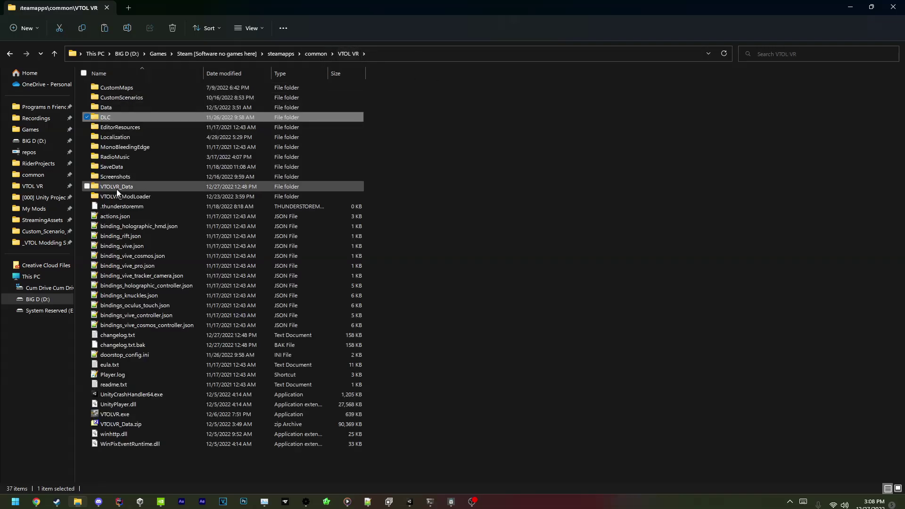
{"action": "double_click", "coordinate": [117, 188]}
{"action": "double_click", "coordinate": [130, 123]}
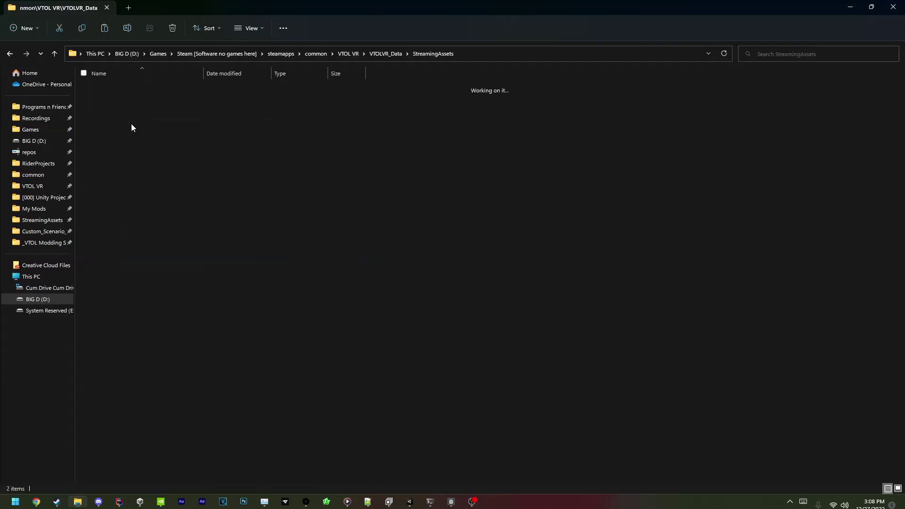
{"action": "right_click", "coordinate": [205, 127]}
{"action": "left_click", "coordinate": [253, 193]}
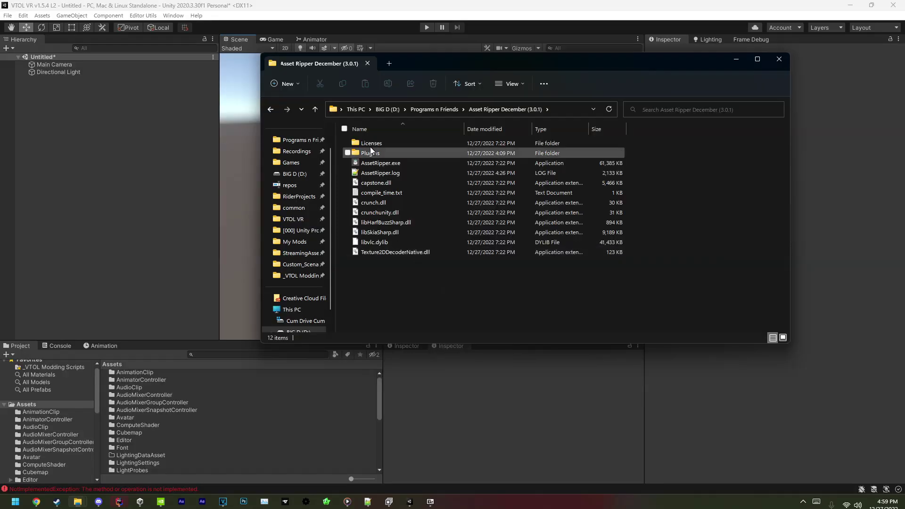
{"action": "double_click", "coordinate": [386, 162]}
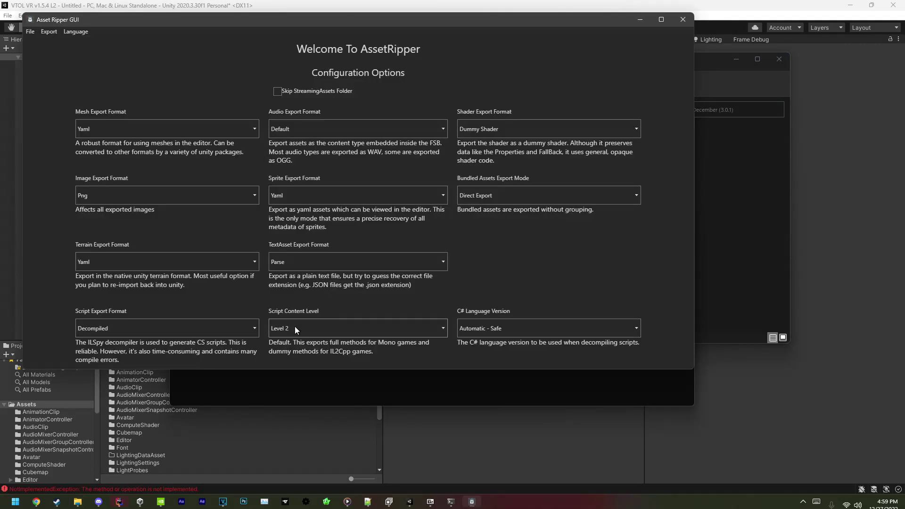
Step: Set Script Content Level to Level 2 and C# Language Version to C# 9
{"action": "left_click", "coordinate": [295, 326]}
{"action": "left_click", "coordinate": [282, 359]}
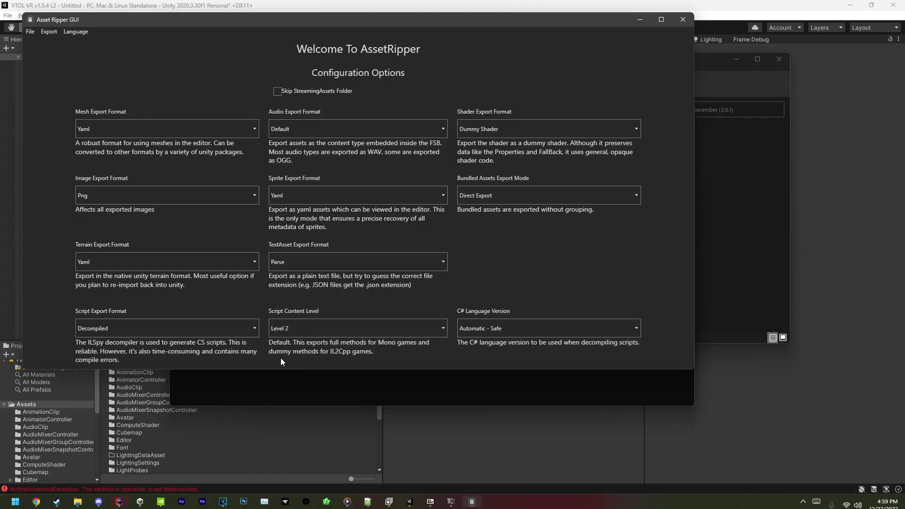
{"action": "left_click", "coordinate": [385, 329]}
{"action": "left_click", "coordinate": [306, 353]}
{"action": "left_click", "coordinate": [312, 332]}
{"action": "left_click", "coordinate": [319, 361]}
{"action": "left_click", "coordinate": [537, 327]}
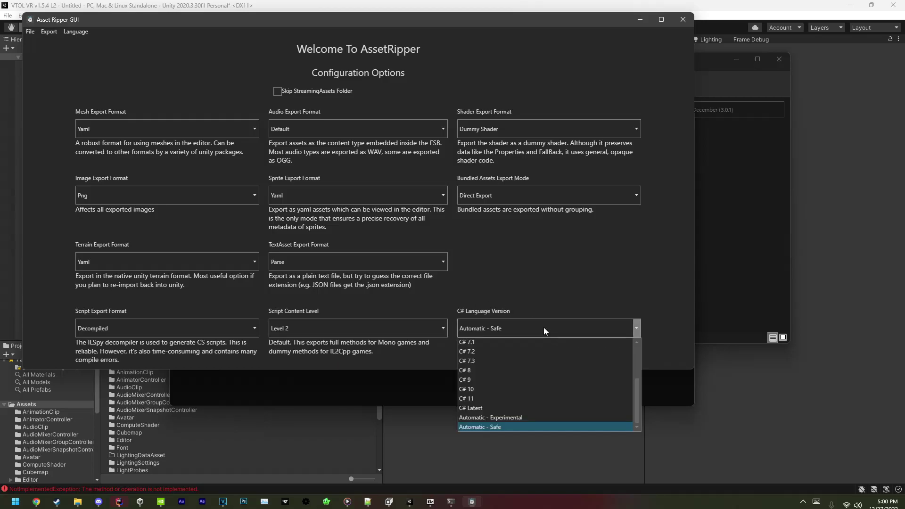
{"action": "left_click", "coordinate": [465, 380]}
Step: Load the VTOL VR game folder into AssetRipper via Open Folder
{"action": "left_click", "coordinate": [30, 32]}
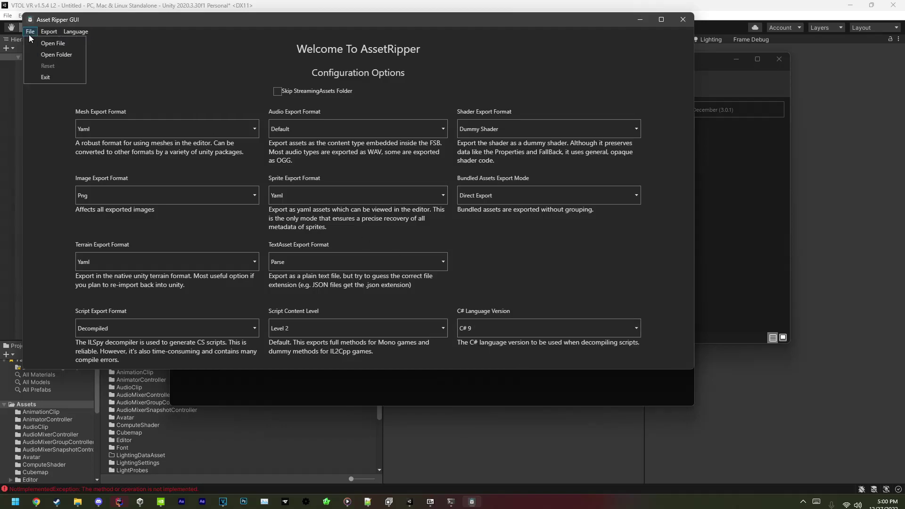
{"action": "left_click", "coordinate": [38, 56]}
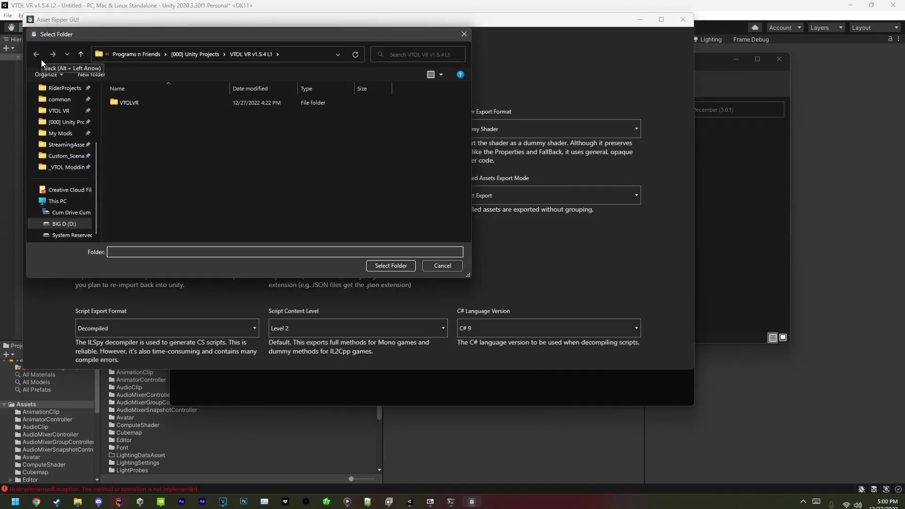
{"action": "left_click", "coordinate": [42, 111]}
{"action": "left_click", "coordinate": [391, 266]}
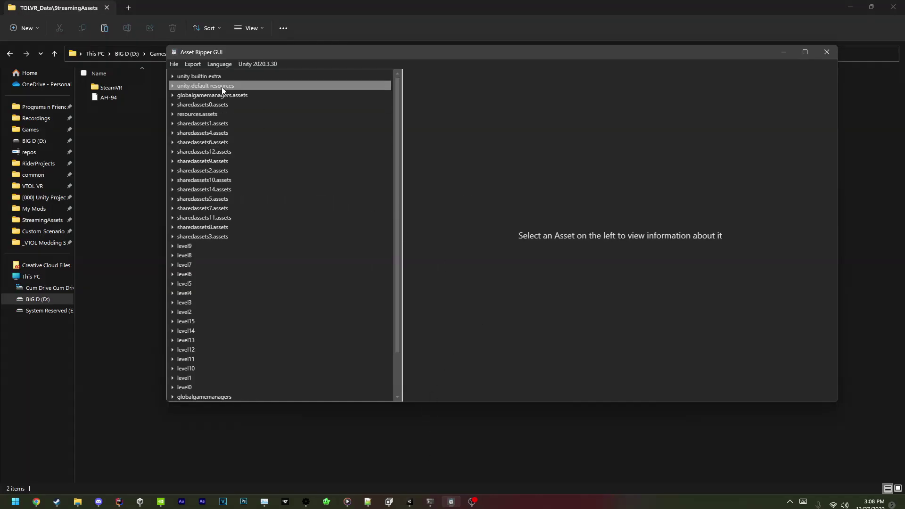
Step: Export all files into a newly created 'VTOL VR v1.5.4' folder in [000] Unity Projects
{"action": "left_click", "coordinate": [192, 64]}
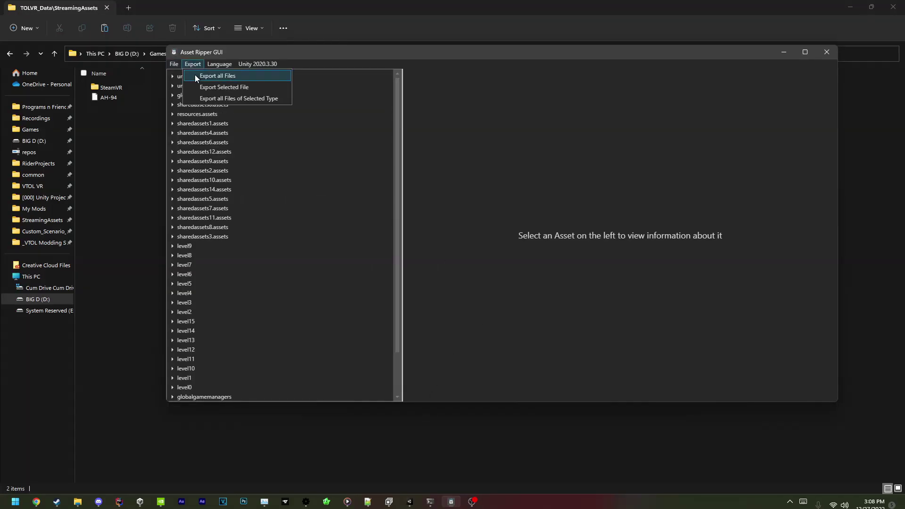
{"action": "left_click", "coordinate": [195, 75]}
{"action": "scroll", "coordinate": [202, 148], "scroll_direction": "up", "scroll_amount": 3}
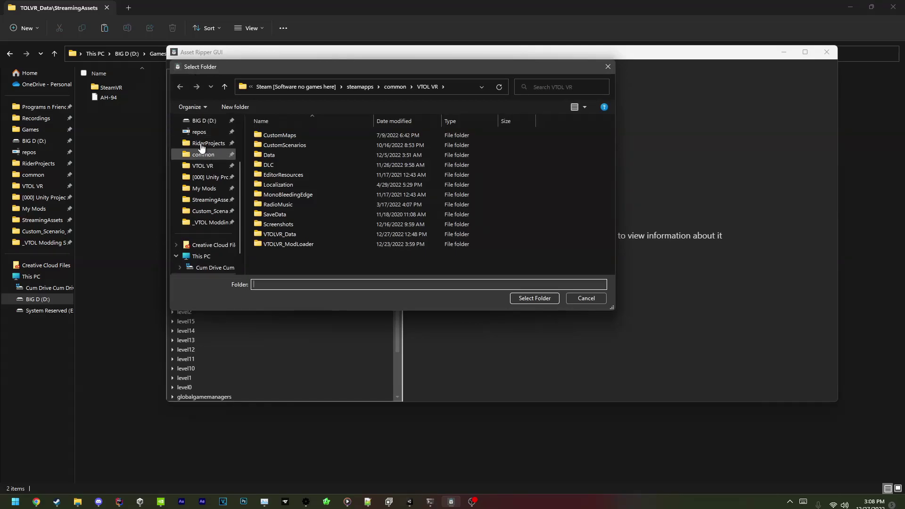
{"action": "left_click", "coordinate": [235, 235]}
{"action": "right_click", "coordinate": [335, 244]}
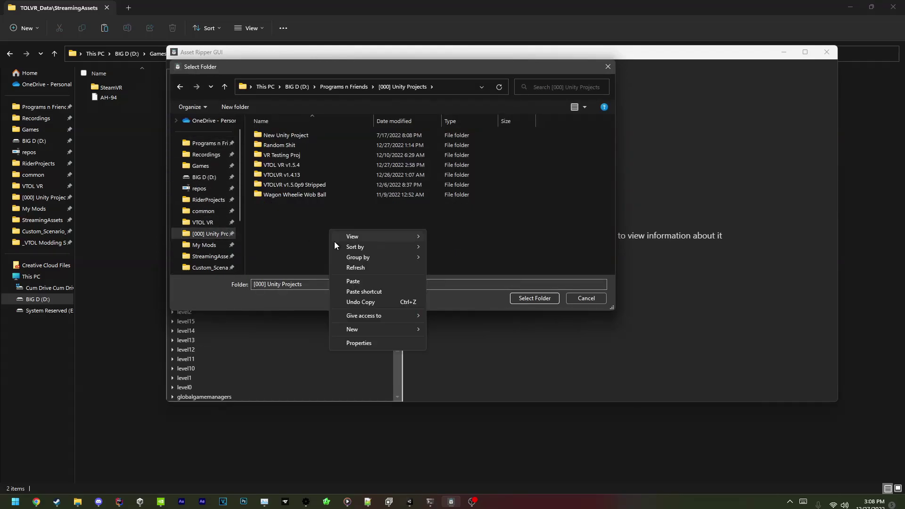
{"action": "mouse_move", "coordinate": [375, 329]}
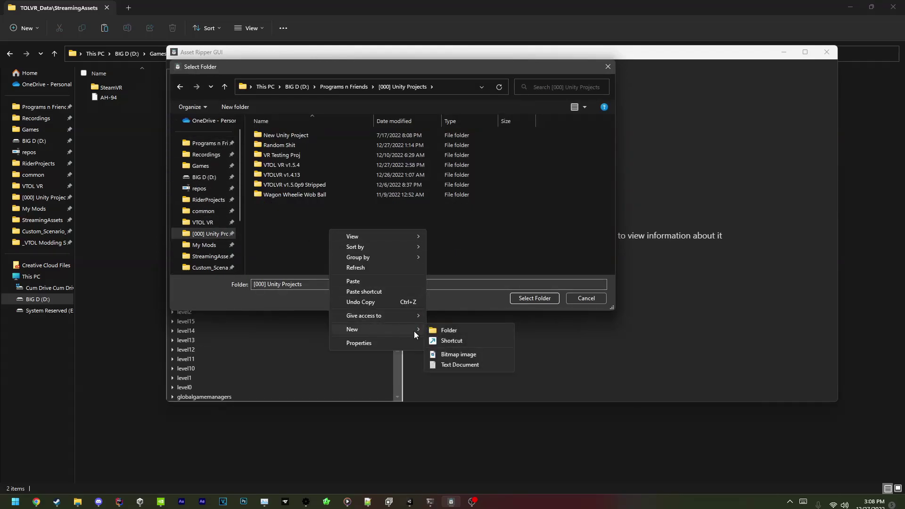
{"action": "left_click", "coordinate": [448, 331]}
{"action": "type", "text": "VTOL VR v1.5.4"}
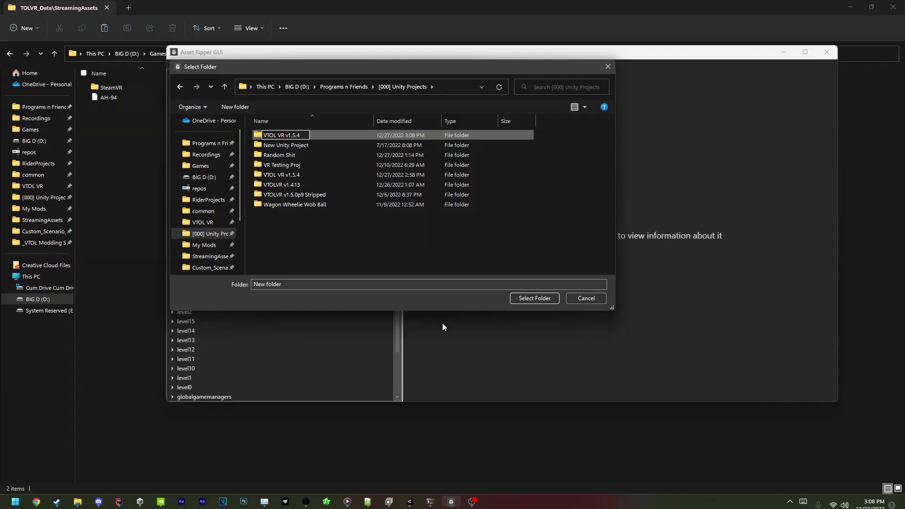
{"action": "left_click", "coordinate": [590, 300]}
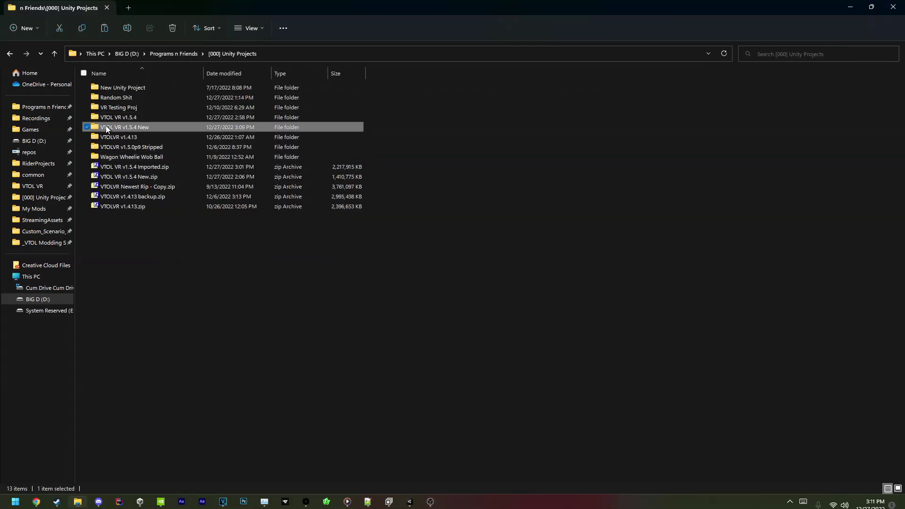
Step: Permanently delete the LightingDataAsset folder from VTOLVR\ExportedProject\Assets
{"action": "double_click", "coordinate": [105, 125]}
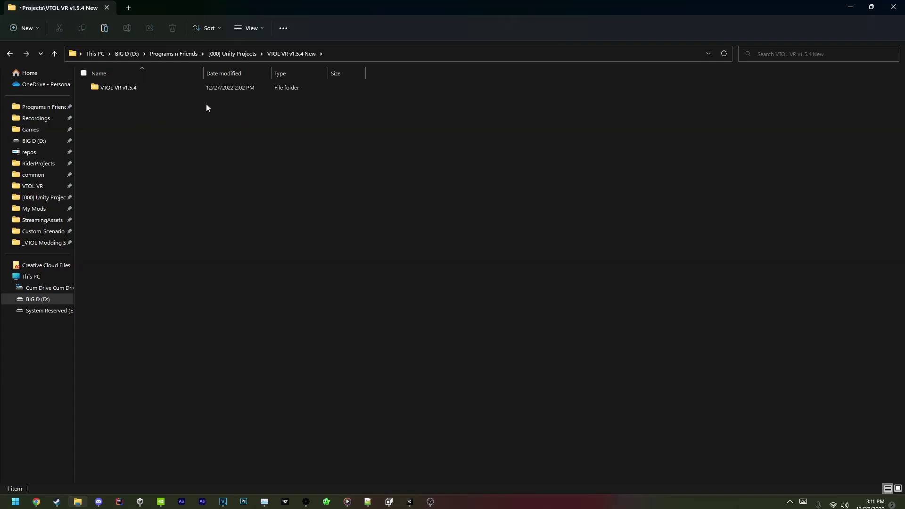
{"action": "double_click", "coordinate": [120, 89]}
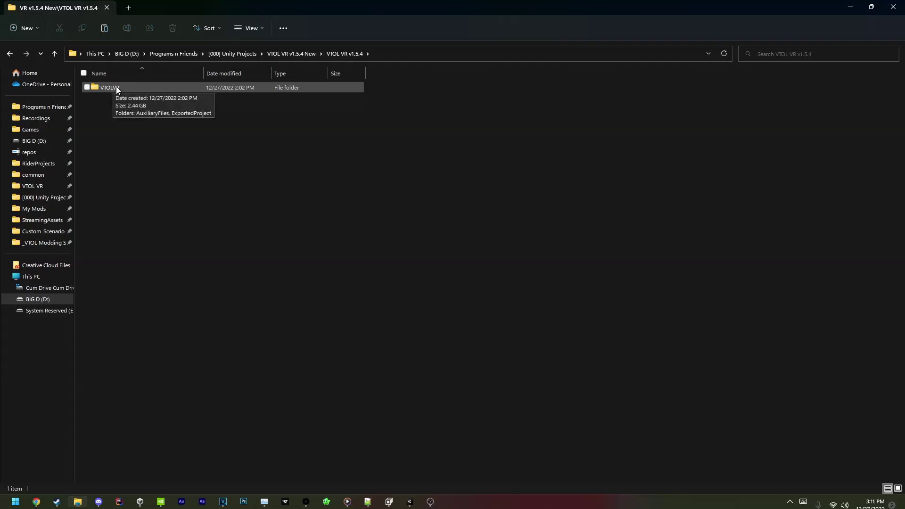
{"action": "double_click", "coordinate": [115, 88]}
{"action": "double_click", "coordinate": [136, 97]}
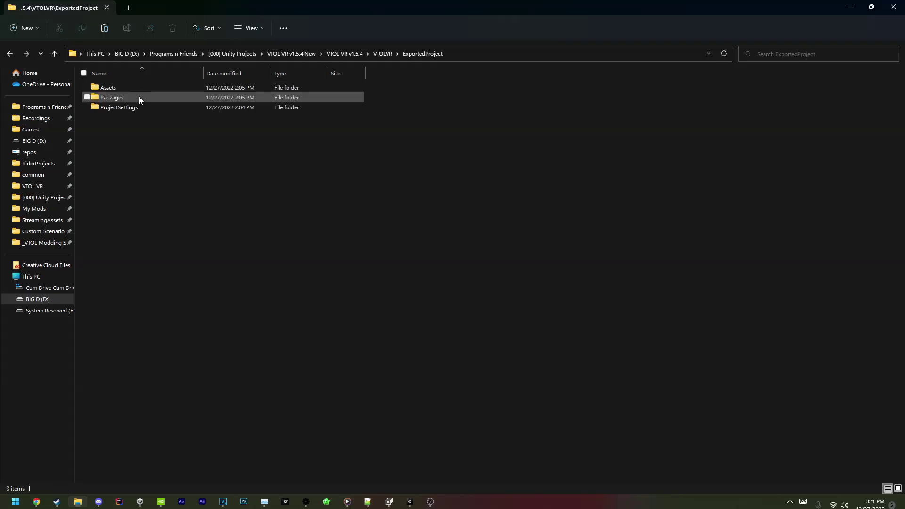
{"action": "double_click", "coordinate": [114, 87]}
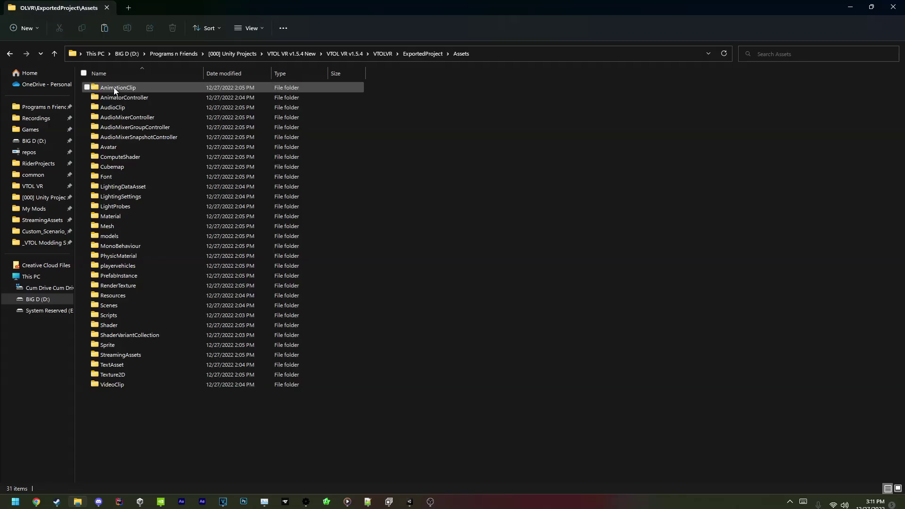
{"action": "left_click", "coordinate": [132, 187]}
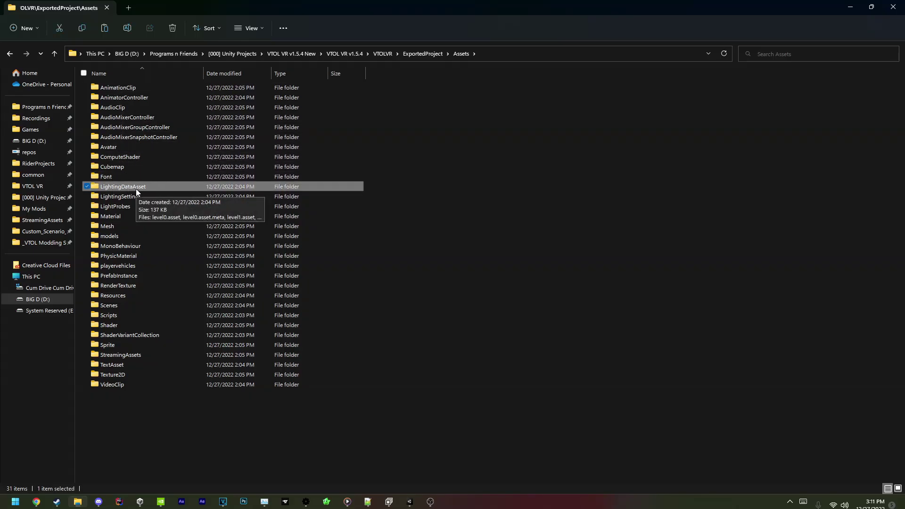
{"action": "key", "text": "shift+Delete"}
{"action": "left_click", "coordinate": [492, 289]}
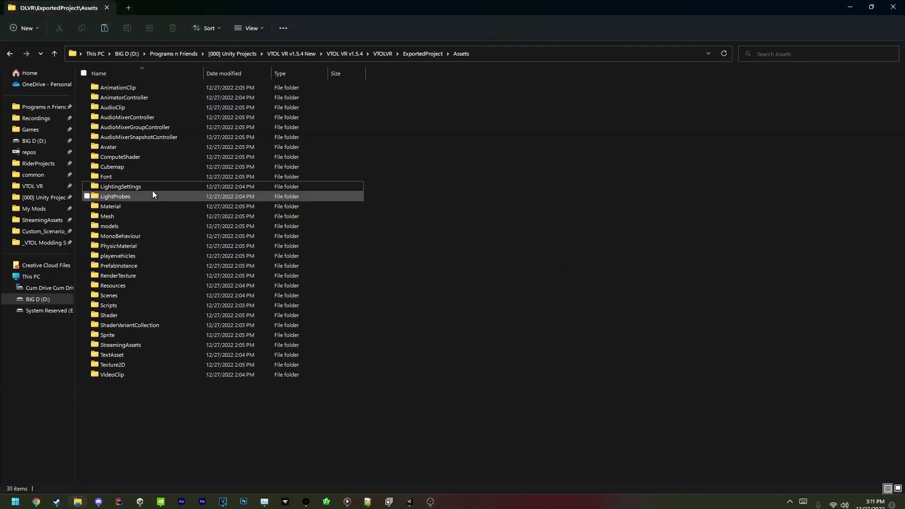
Step: Move Assets, Packages and ProjectSettings into VTOL VR v1.5.4 New and delete the leftover VTOL VR v1.5.4 folder
{"action": "left_click", "coordinate": [428, 53]}
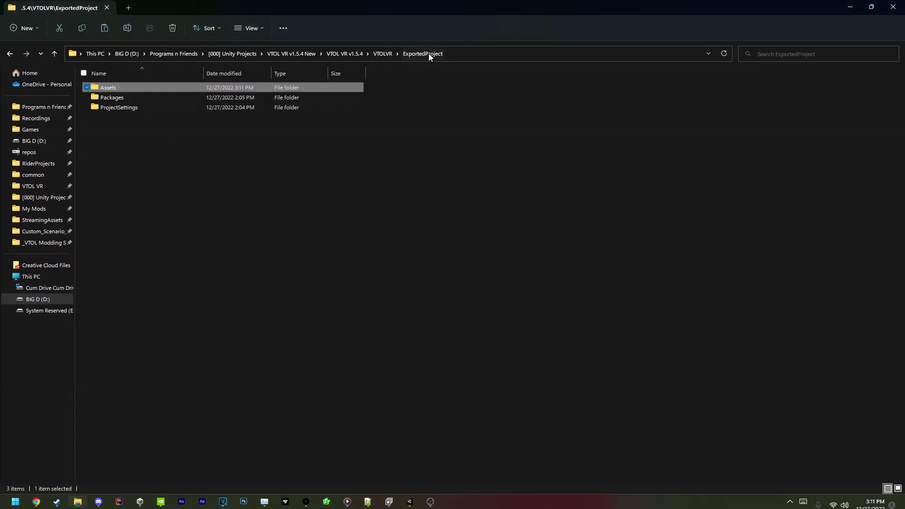
{"action": "left_click_drag", "start_coordinate": [226, 196], "coordinate": [293, 54]}
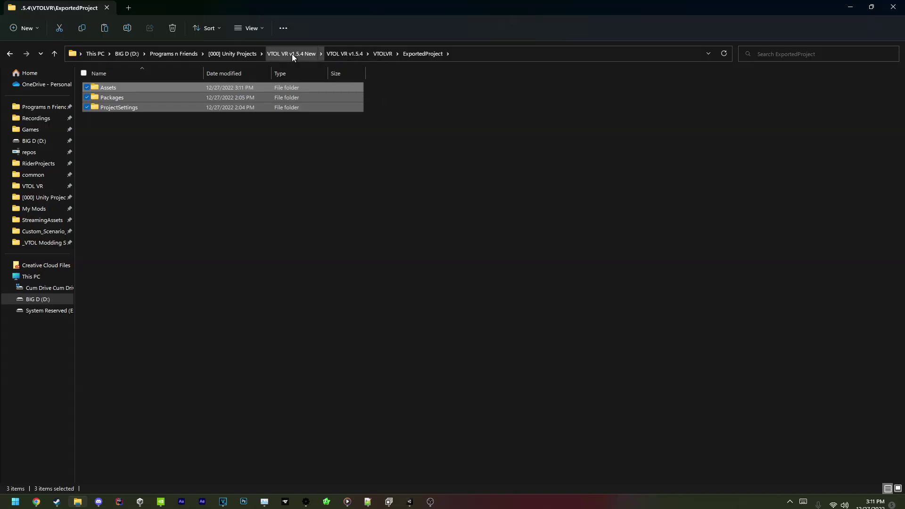
{"action": "left_click", "coordinate": [293, 53]}
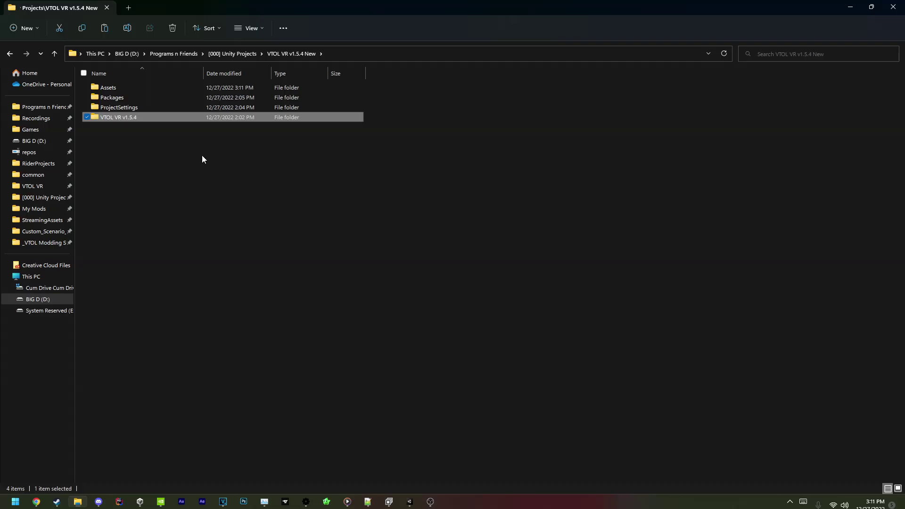
{"action": "left_click", "coordinate": [125, 129]}
{"action": "left_click", "coordinate": [120, 117]}
{"action": "key", "text": "Delete"}
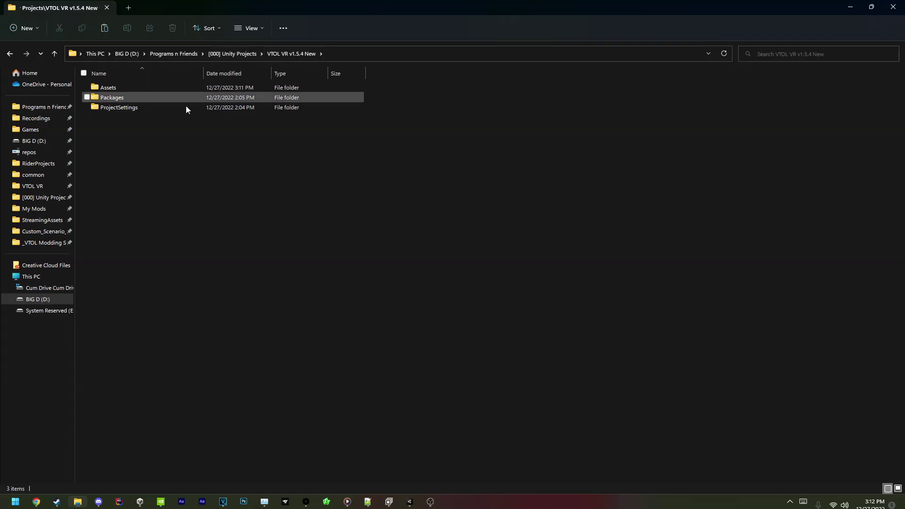
{"action": "left_click", "coordinate": [141, 502]}
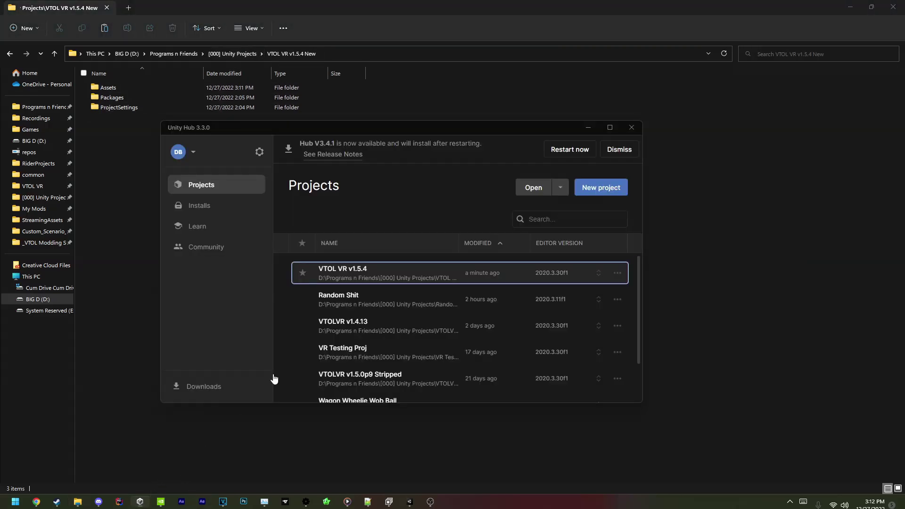
{"action": "left_click", "coordinate": [542, 191]}
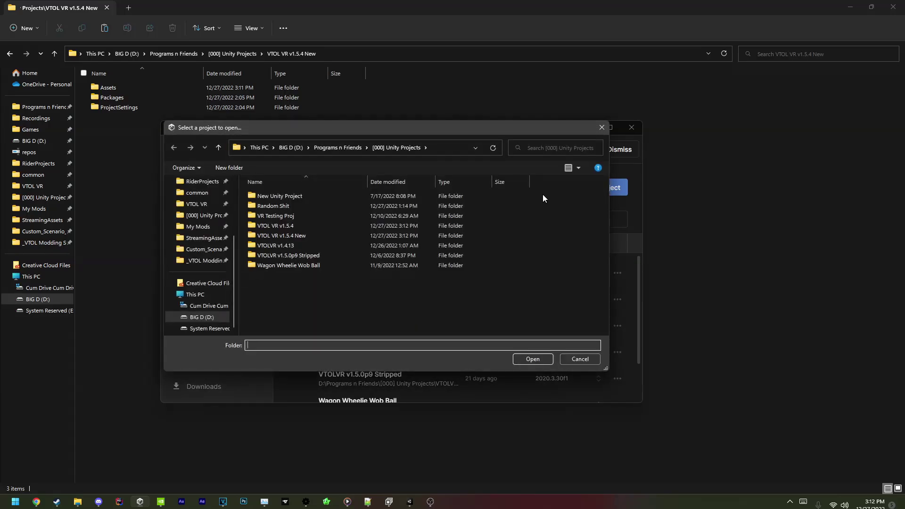
{"action": "left_click", "coordinate": [292, 237]}
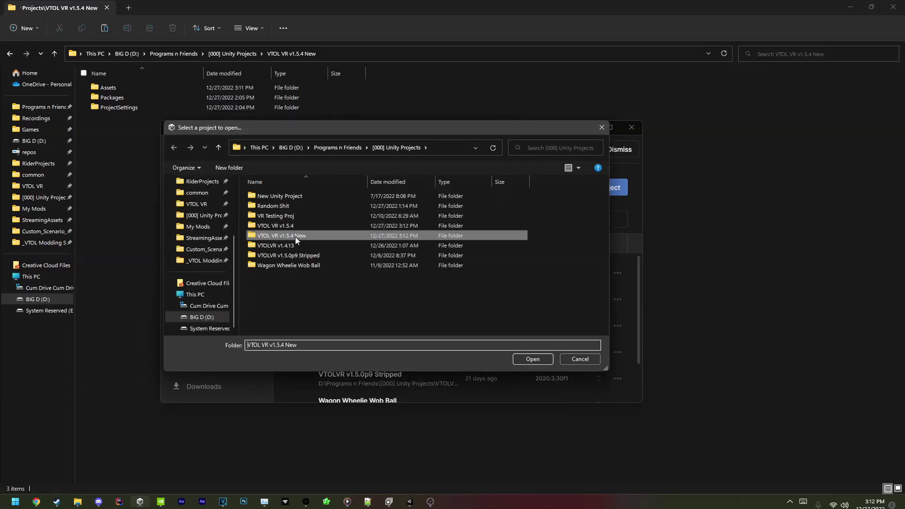
{"action": "left_click", "coordinate": [581, 359]}
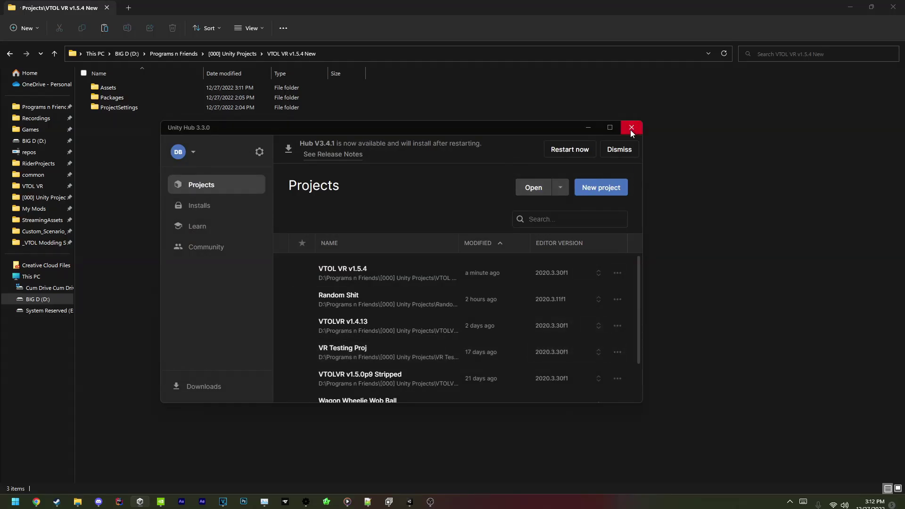
{"action": "left_click", "coordinate": [632, 128]}
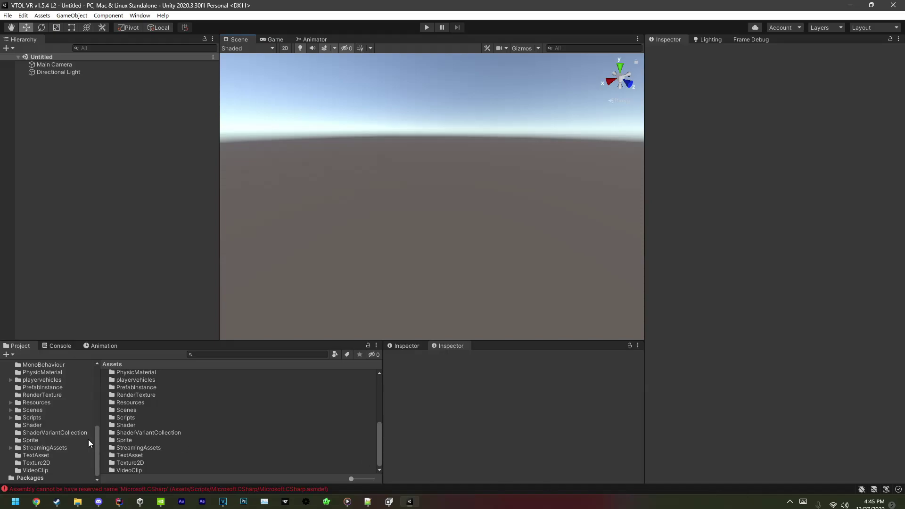
Step: Delete the 41 assembly folders from 0Harmony through Valve.Newtonsoft.Json, keeping Assembly-CSharp, BDLearningBot and VTBitConverter
{"action": "left_click", "coordinate": [52, 441]}
{"action": "left_click", "coordinate": [50, 416]}
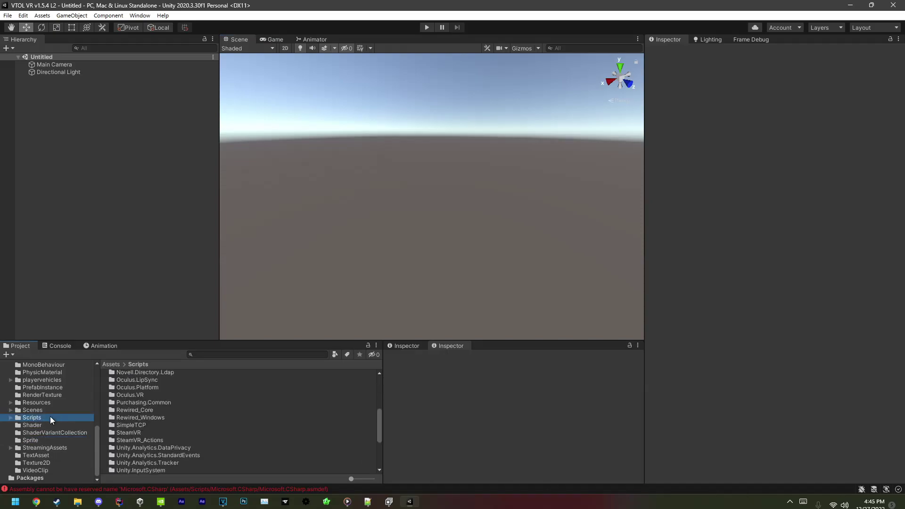
{"action": "scroll", "coordinate": [146, 411], "scroll_direction": "up", "scroll_amount": 5}
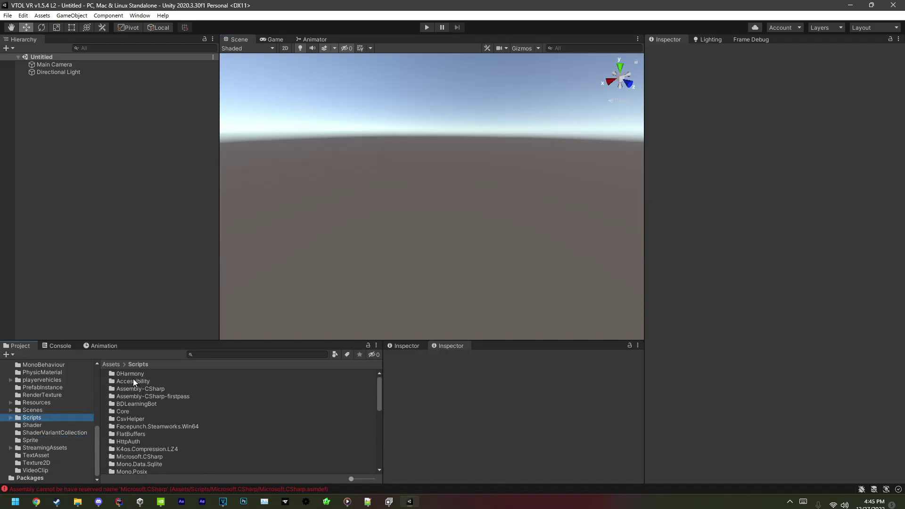
{"action": "left_click", "coordinate": [151, 375]}
{"action": "left_click", "coordinate": [160, 383], "text": "shift"}
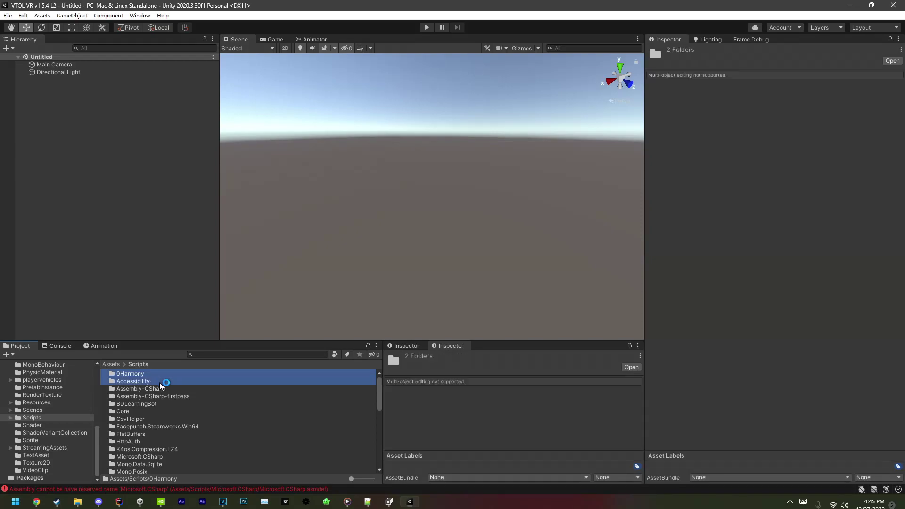
{"action": "left_click", "coordinate": [178, 397], "text": "ctrl"}
{"action": "left_click", "coordinate": [146, 411], "text": "ctrl"}
{"action": "scroll", "coordinate": [149, 418], "scroll_direction": "down", "scroll_amount": 10}
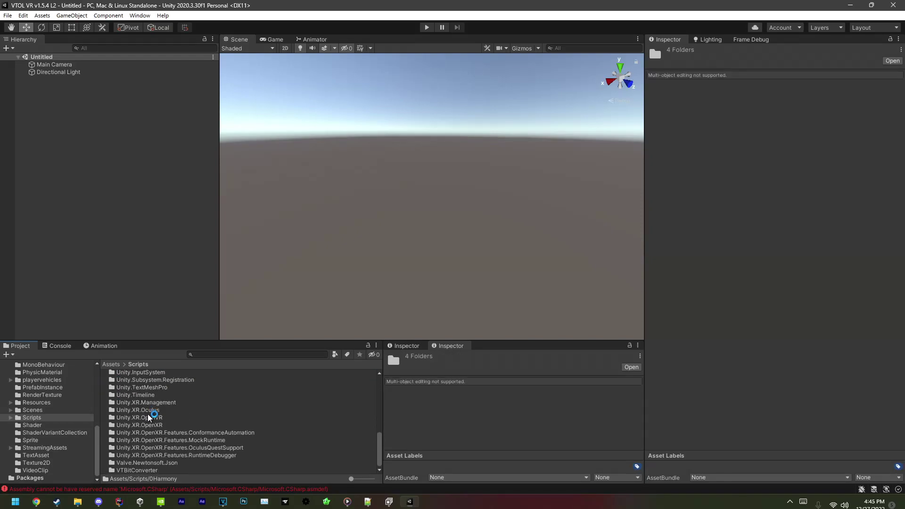
{"action": "left_click", "coordinate": [156, 463], "text": "shift"}
{"action": "key", "text": "Delete"}
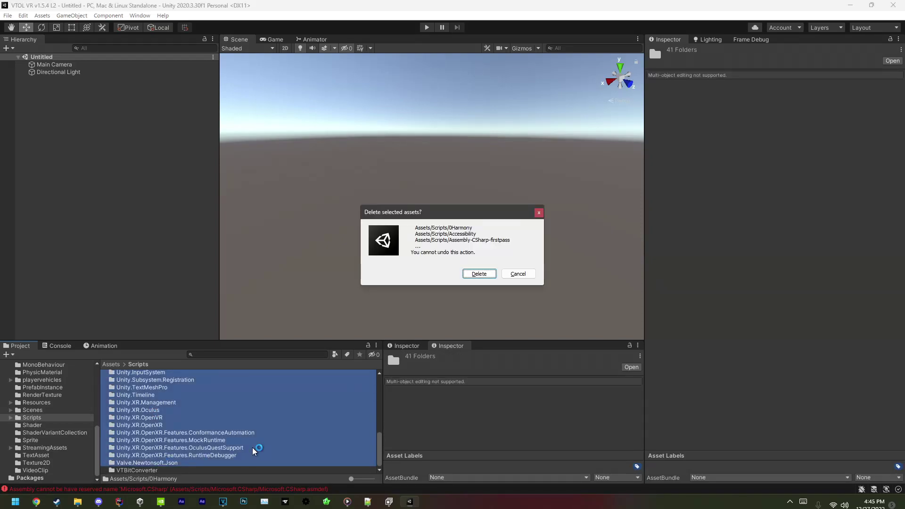
{"action": "left_click", "coordinate": [471, 273]}
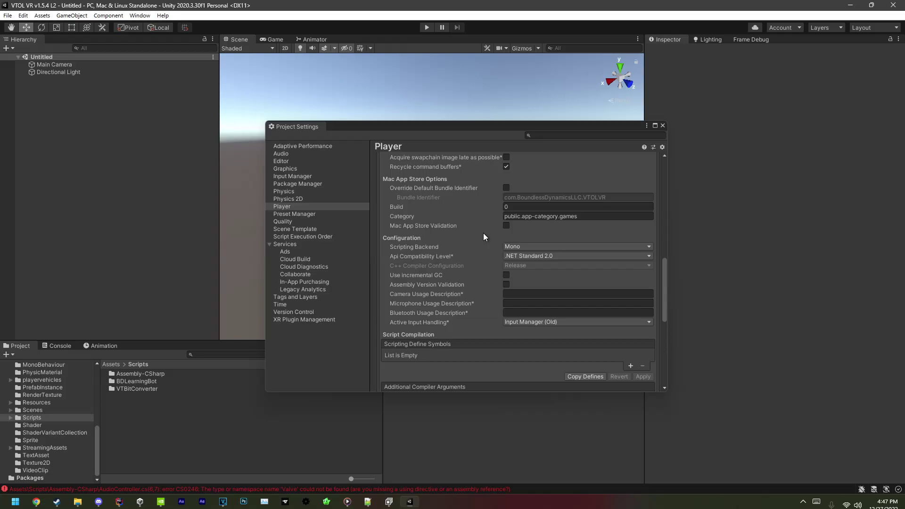
Step: Set the Player's Api Compatibility Level to .NET 4.x
{"action": "left_click", "coordinate": [533, 255]}
{"action": "left_click", "coordinate": [543, 265]}
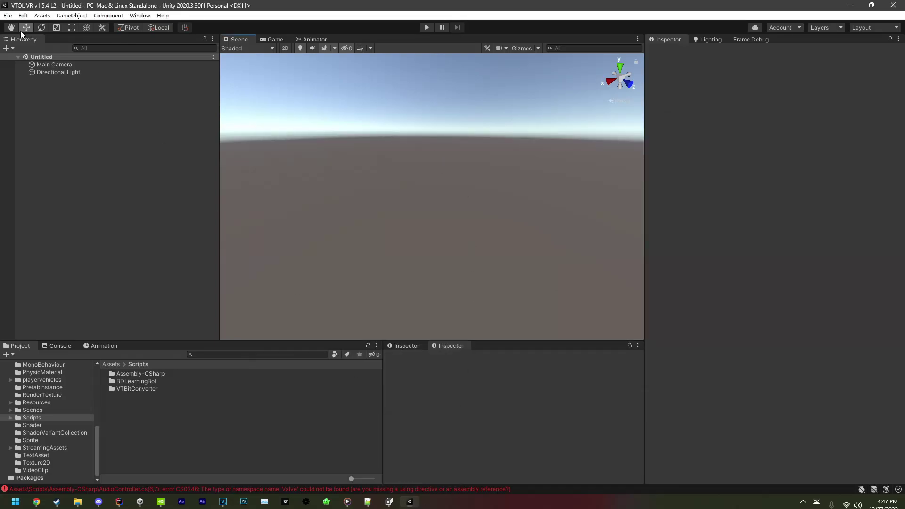
{"action": "left_click", "coordinate": [23, 16]}
{"action": "left_click", "coordinate": [57, 299]}
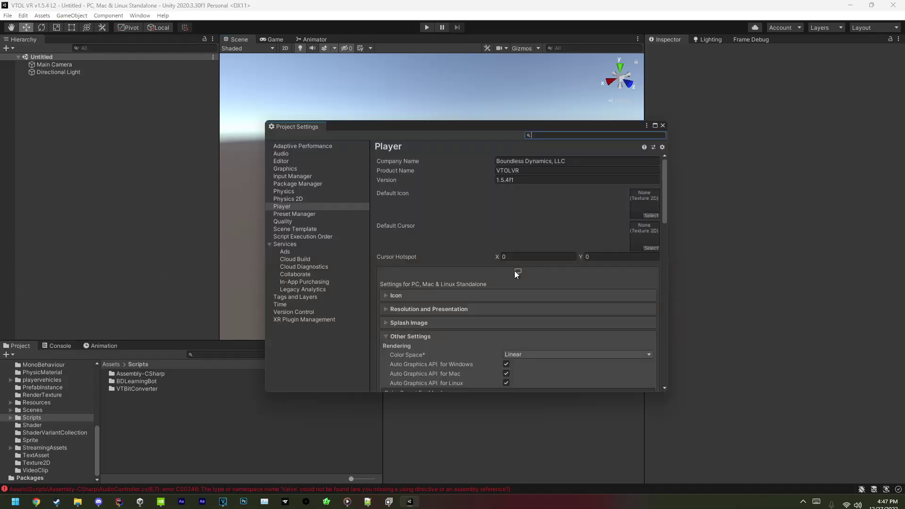
{"action": "scroll", "coordinate": [515, 271], "scroll_direction": "down", "scroll_amount": 6}
{"action": "scroll", "coordinate": [514, 271], "scroll_direction": "down", "scroll_amount": 5}
{"action": "left_click", "coordinate": [528, 285]}
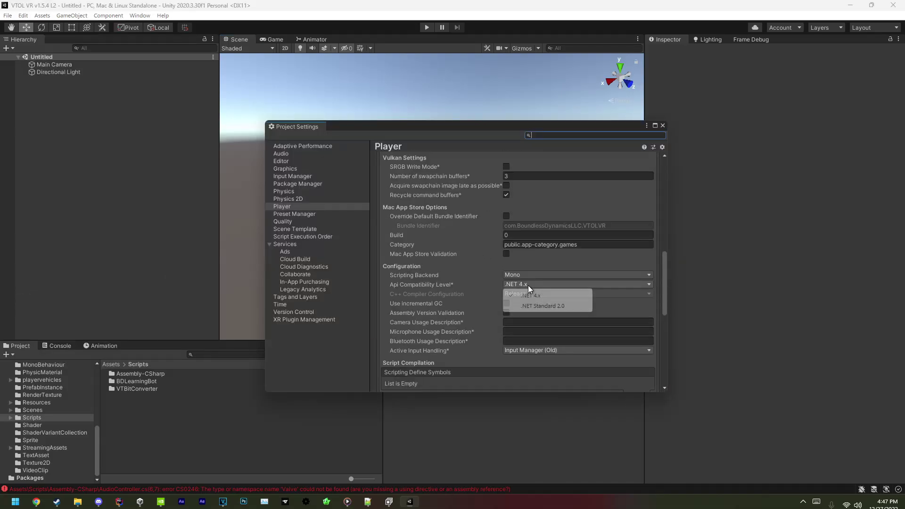
{"action": "left_click", "coordinate": [523, 294]}
Step: Set Active Input Handling to Both and accept the editor restart
{"action": "scroll", "coordinate": [459, 291], "scroll_direction": "down", "scroll_amount": 2}
{"action": "left_click", "coordinate": [541, 294]}
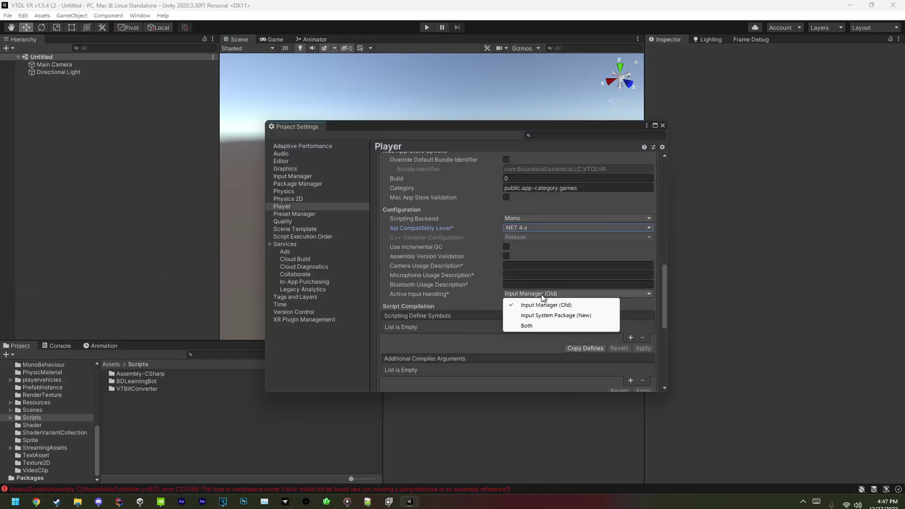
{"action": "left_click", "coordinate": [535, 327]}
{"action": "left_click", "coordinate": [479, 270]}
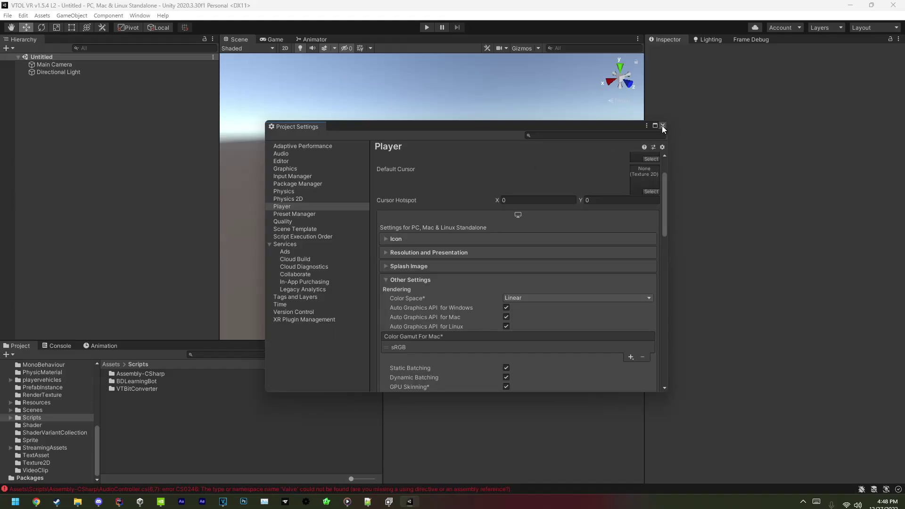
{"action": "left_click", "coordinate": [662, 125]}
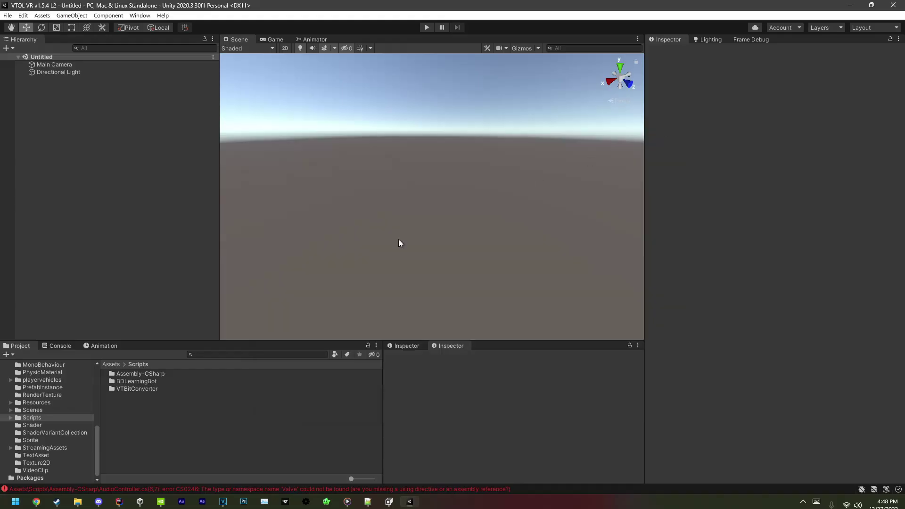
Step: Delete the Hidden_UIElements_EditorUIE shader from Assets/Shader and return to the Scripts folder
{"action": "left_click", "coordinate": [45, 426]}
{"action": "scroll", "coordinate": [162, 418], "scroll_direction": "down", "scroll_amount": 5}
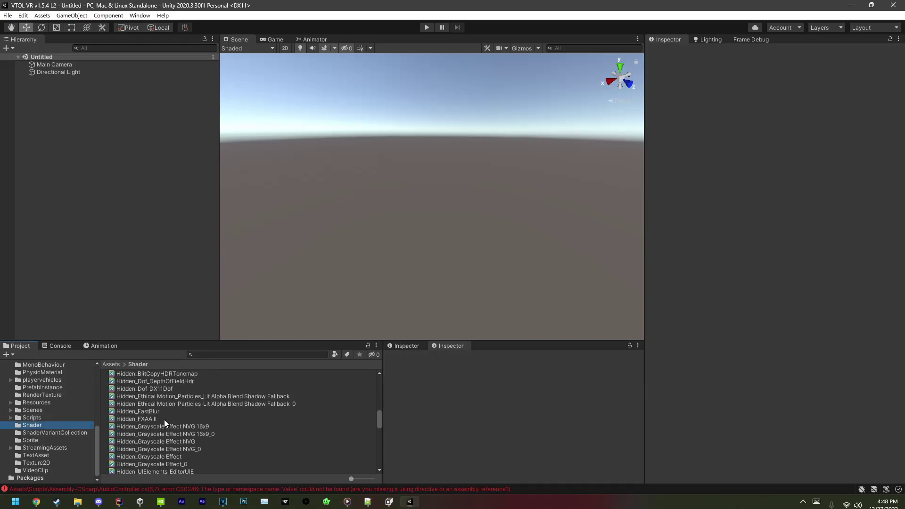
{"action": "scroll", "coordinate": [165, 420], "scroll_direction": "down", "scroll_amount": 5}
{"action": "left_click", "coordinate": [177, 415]}
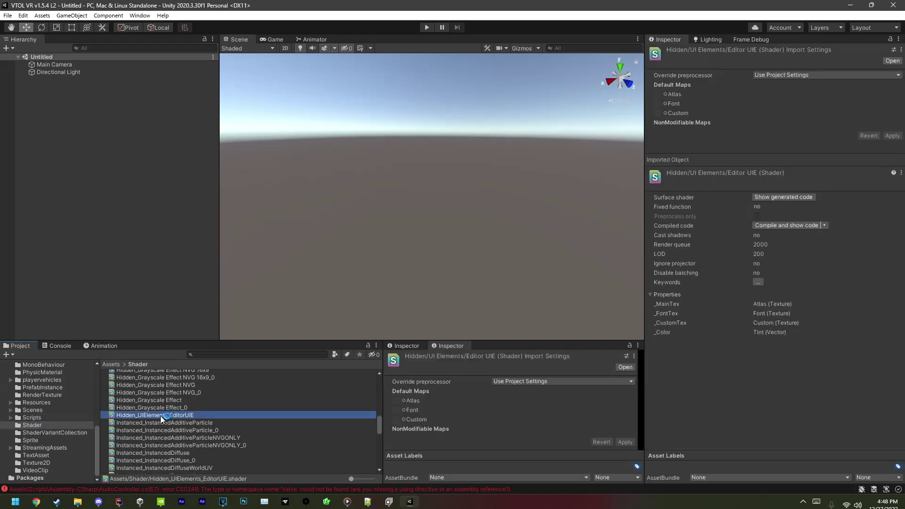
{"action": "key", "text": "Delete"}
{"action": "left_click", "coordinate": [476, 272]}
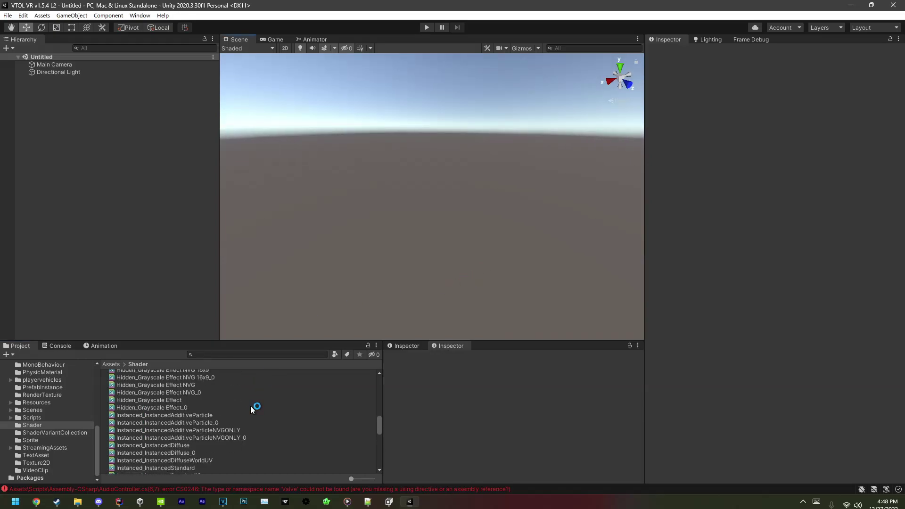
{"action": "scroll", "coordinate": [46, 401], "scroll_direction": "up", "scroll_amount": 5}
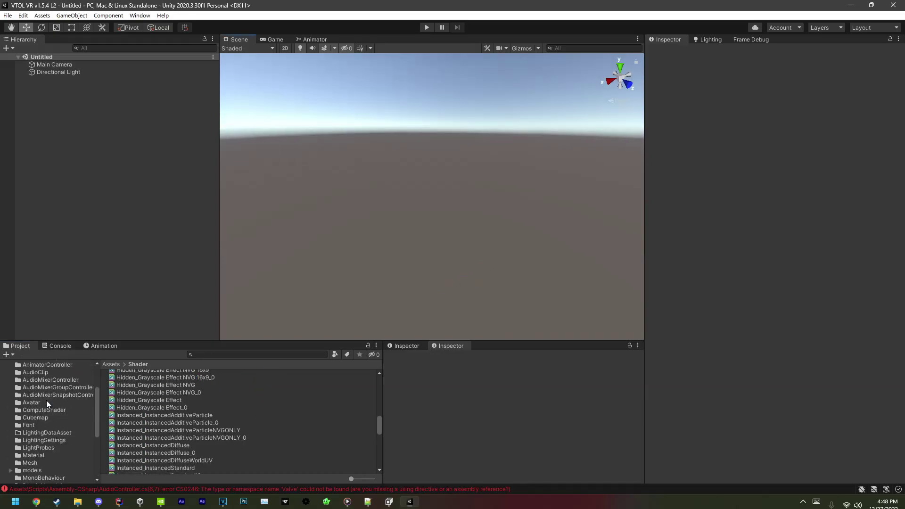
{"action": "scroll", "coordinate": [49, 460], "scroll_direction": "down", "scroll_amount": 2}
{"action": "left_click", "coordinate": [39, 473]}
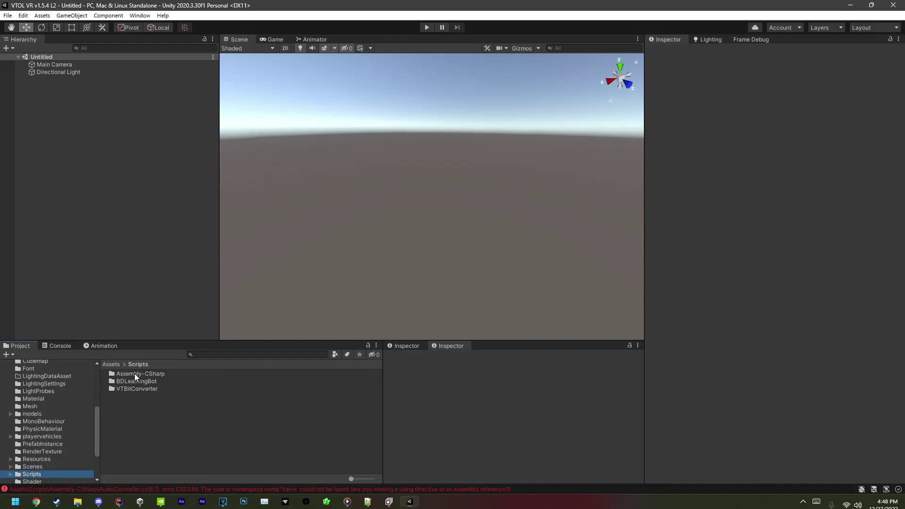
Step: Open Package Manager on the Unity Registry and select XR Plugin Management
{"action": "left_click", "coordinate": [140, 15]}
{"action": "left_click", "coordinate": [175, 89]}
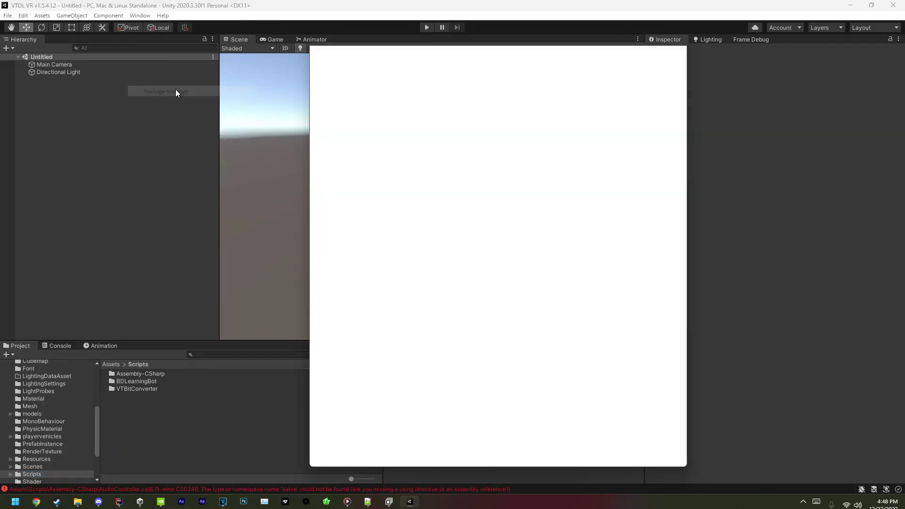
{"action": "left_click", "coordinate": [360, 57]}
{"action": "left_click", "coordinate": [359, 67]}
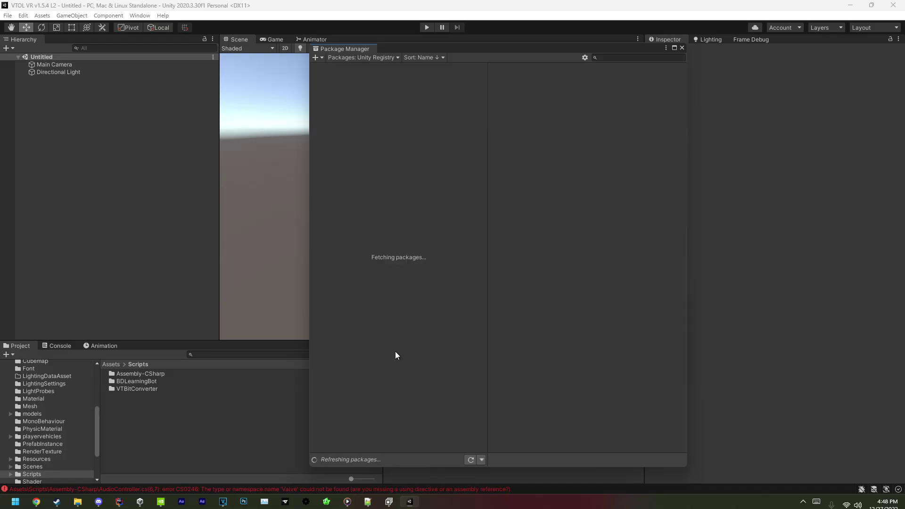
{"action": "scroll", "coordinate": [396, 330], "scroll_direction": "down", "scroll_amount": 15}
{"action": "left_click", "coordinate": [352, 446]}
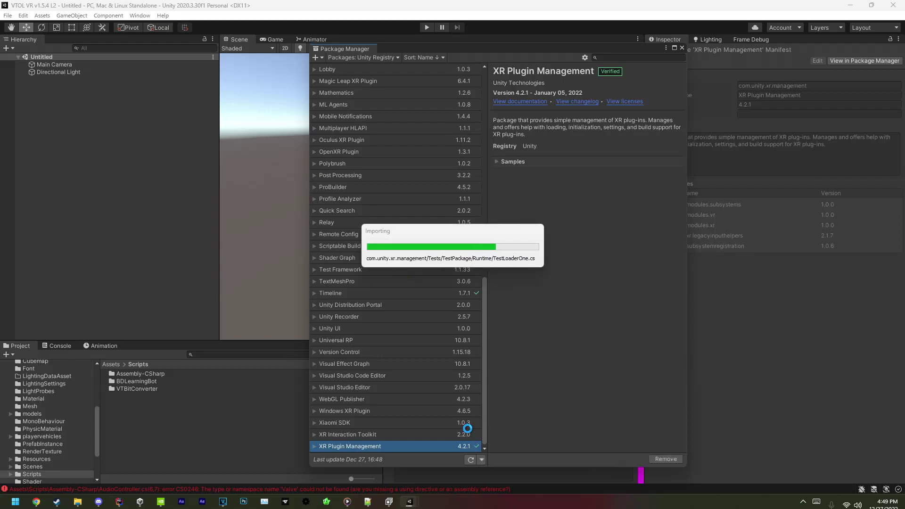
Step: Install the TextMeshPro package into the project
{"action": "left_click", "coordinate": [392, 284]}
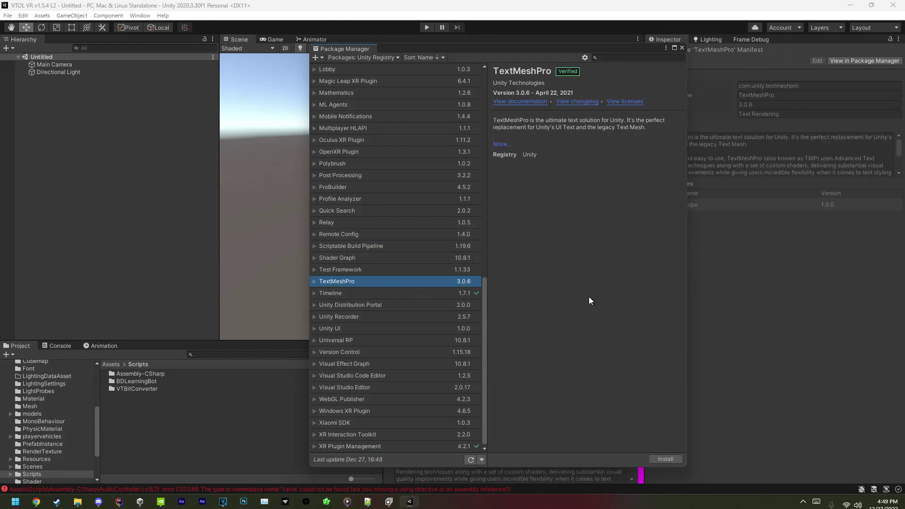
{"action": "left_click", "coordinate": [660, 457]}
{"action": "left_click", "coordinate": [98, 501]}
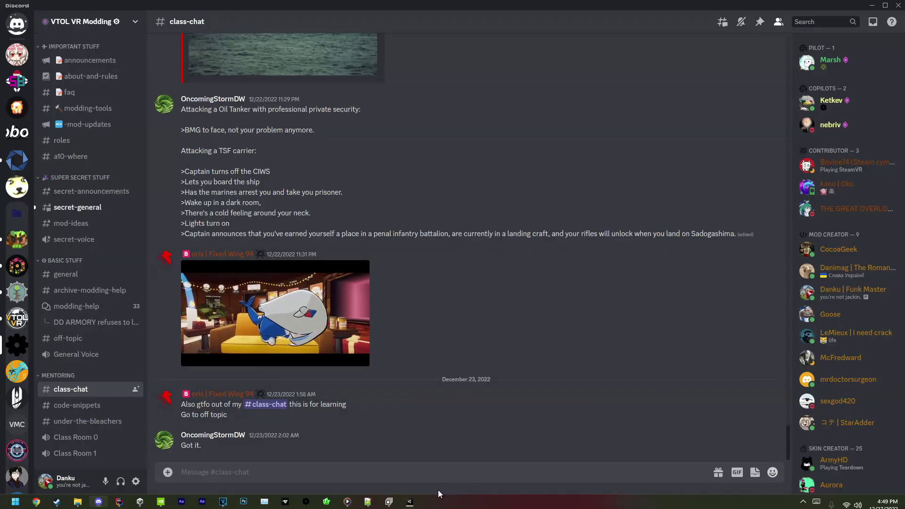
{"action": "left_click", "coordinate": [410, 502]}
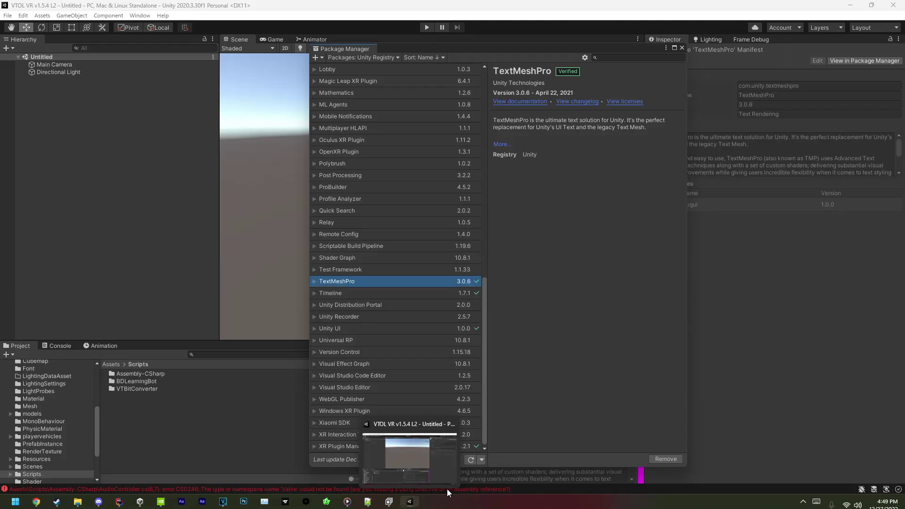
Step: Install Asset Bundle Browser 1.7.0 by pasting the AssetBundles-Browser git URL into Add package from git URL
{"action": "left_click", "coordinate": [317, 59]}
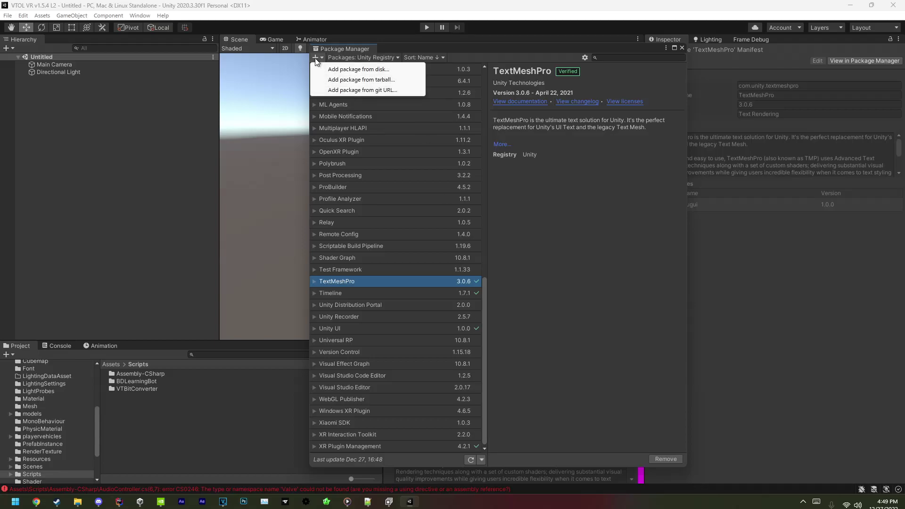
{"action": "left_click", "coordinate": [360, 89]}
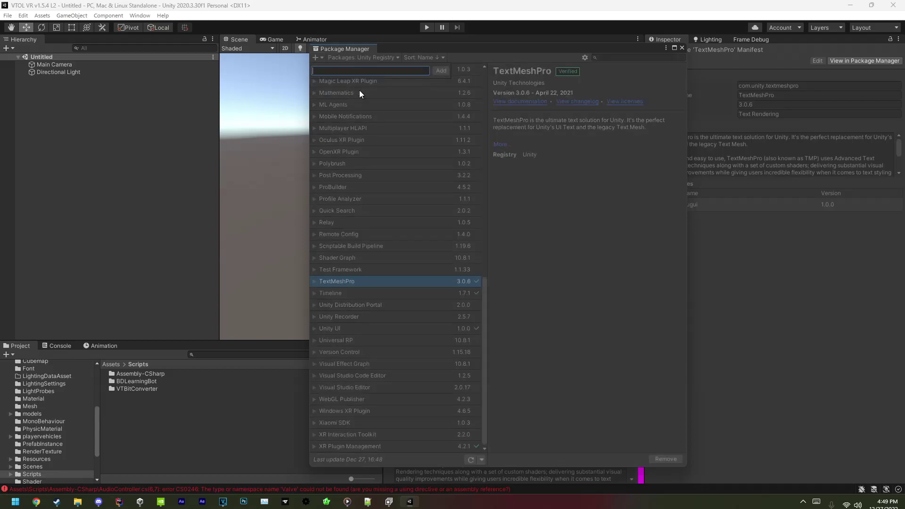
{"action": "type", "text": "https://github.com/Unity-Technologies/AssetBundles-Browser.git"}
{"action": "left_click", "coordinate": [439, 70]}
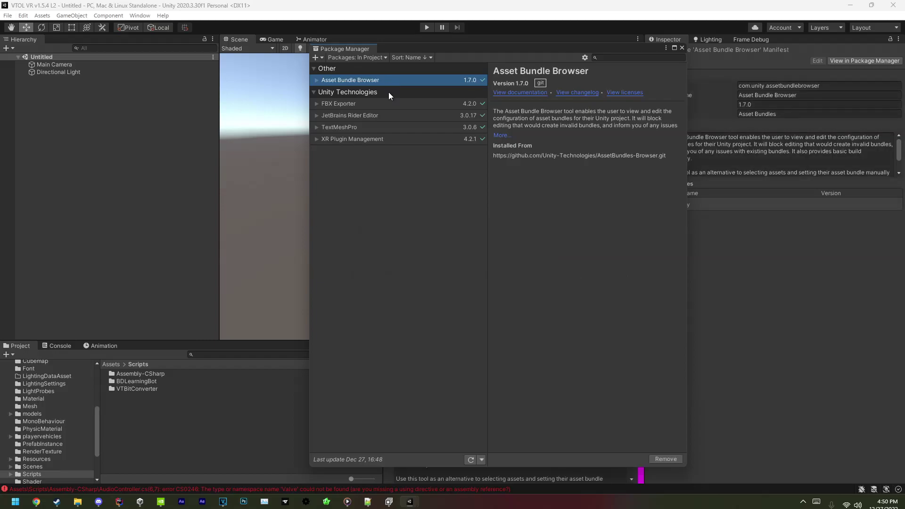
{"action": "right_click", "coordinate": [150, 432]}
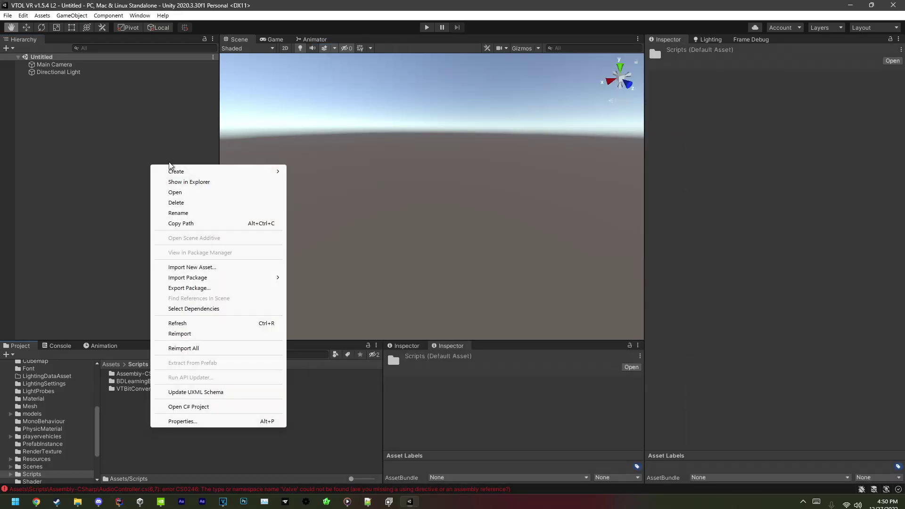
Step: Create a new folder named Plugins inside Assets/Scripts
{"action": "mouse_move", "coordinate": [171, 171]}
{"action": "left_click", "coordinate": [314, 165]}
{"action": "type", "text": "Plugins"}
{"action": "key", "text": "Return"}
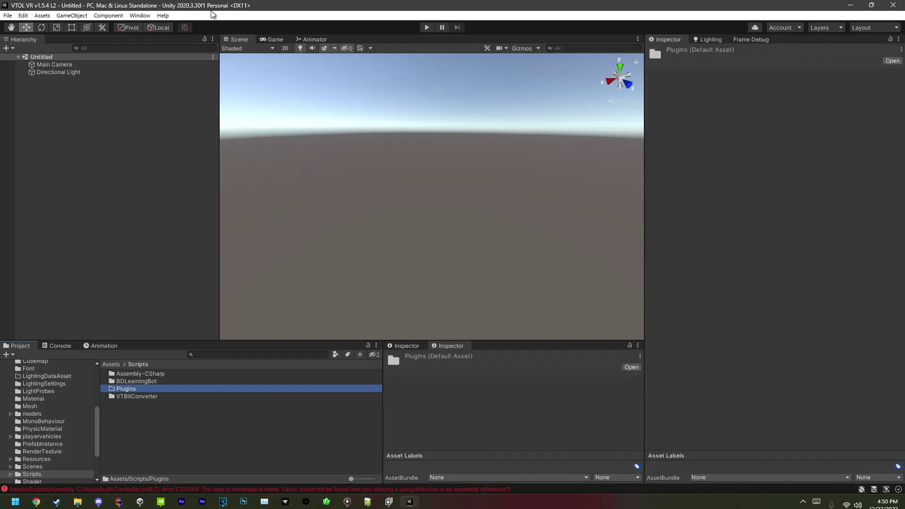
Step: Dock Unity on the right half beside Discord and open the empty Plugins folder under Scripts
{"action": "left_click_drag", "start_coordinate": [129, 10], "coordinate": [904, 142]}
{"action": "left_click", "coordinate": [151, 115]}
{"action": "right_click", "coordinate": [516, 310]}
{"action": "left_click", "coordinate": [493, 302]}
{"action": "scroll", "coordinate": [494, 459], "scroll_direction": "down", "scroll_amount": 2}
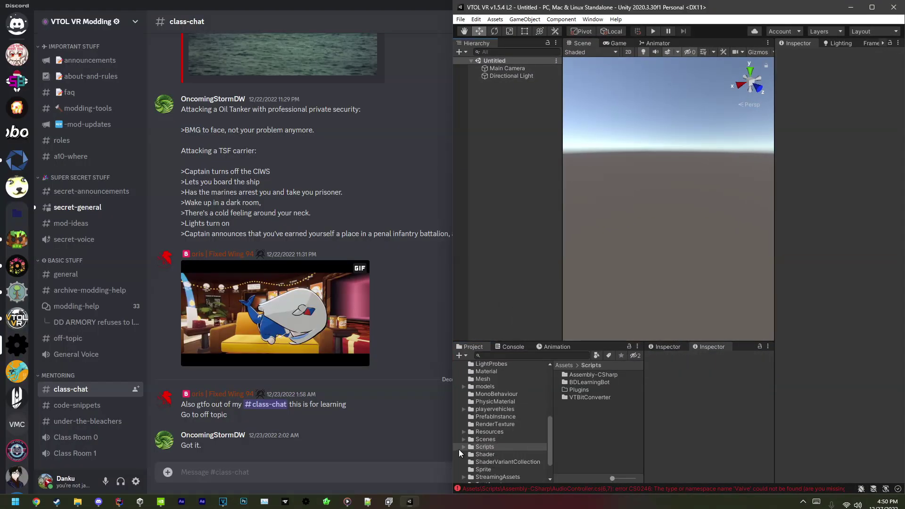
{"action": "left_click", "coordinate": [463, 447]}
{"action": "left_click", "coordinate": [489, 470]}
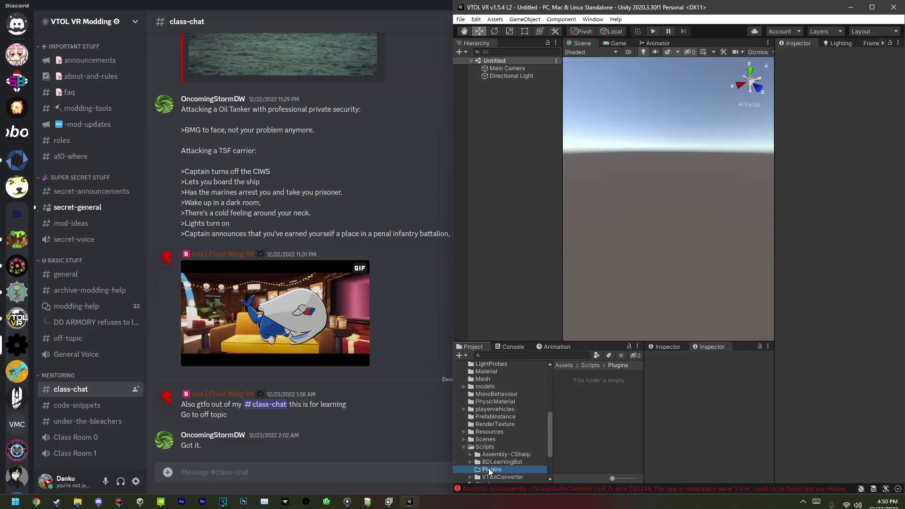
Step: Copy the 24 required DLLs from VTOLVR_Data\Managed into Unity's Plugins folder
{"action": "mouse_move", "coordinate": [77, 502]}
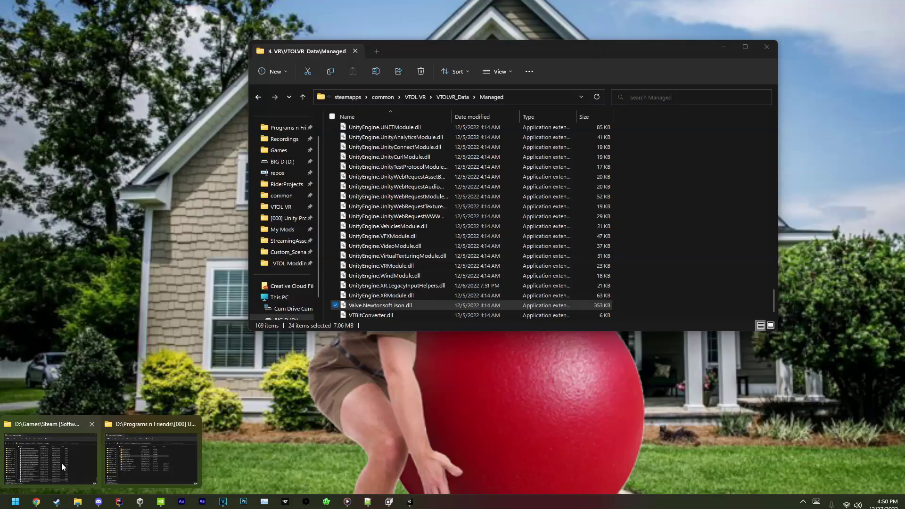
{"action": "left_click", "coordinate": [62, 463]}
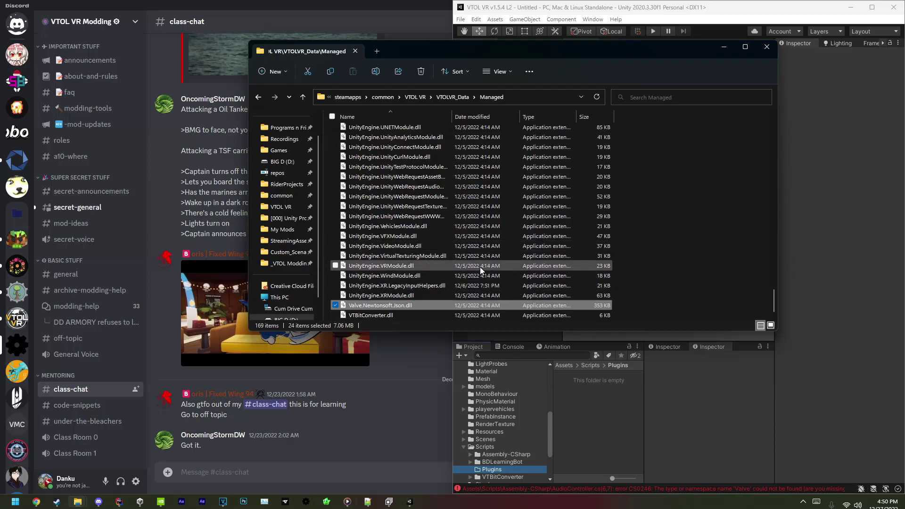
{"action": "left_click_drag", "start_coordinate": [499, 51], "coordinate": [567, 36]}
{"action": "left_click", "coordinate": [368, 501]}
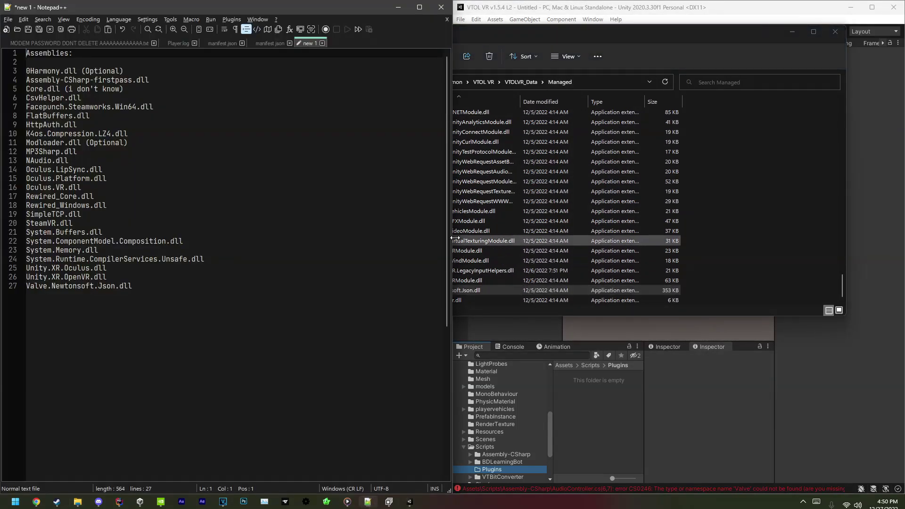
{"action": "scroll", "coordinate": [627, 191], "scroll_direction": "up", "scroll_amount": 15}
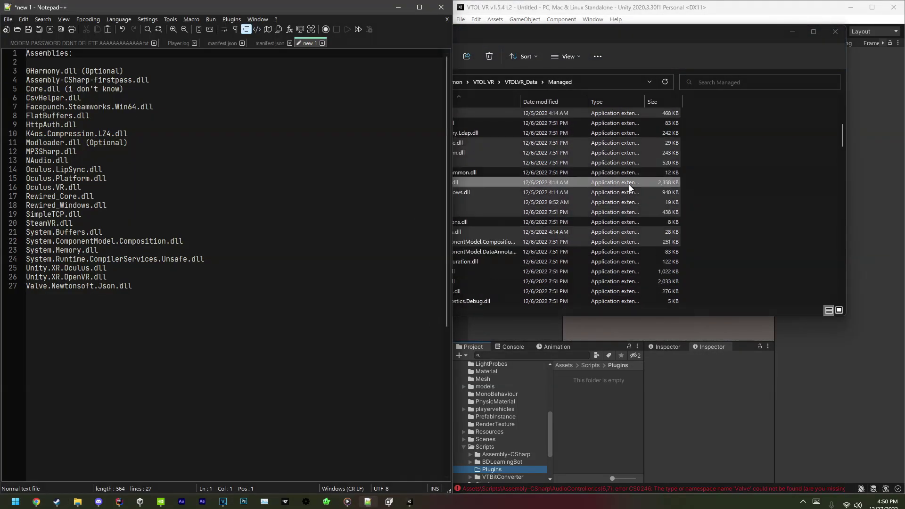
{"action": "scroll", "coordinate": [629, 185], "scroll_direction": "up", "scroll_amount": 6}
{"action": "left_click_drag", "start_coordinate": [655, 164], "coordinate": [490, 469]}
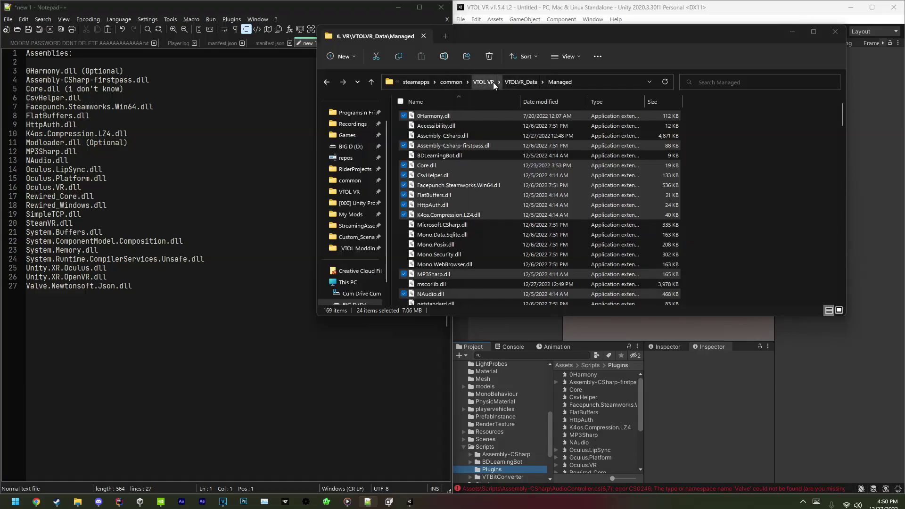
Step: Select ModLoader.dll in the VTOLVR_ModLoader folder
{"action": "left_click", "coordinate": [493, 84]}
{"action": "double_click", "coordinate": [459, 222]}
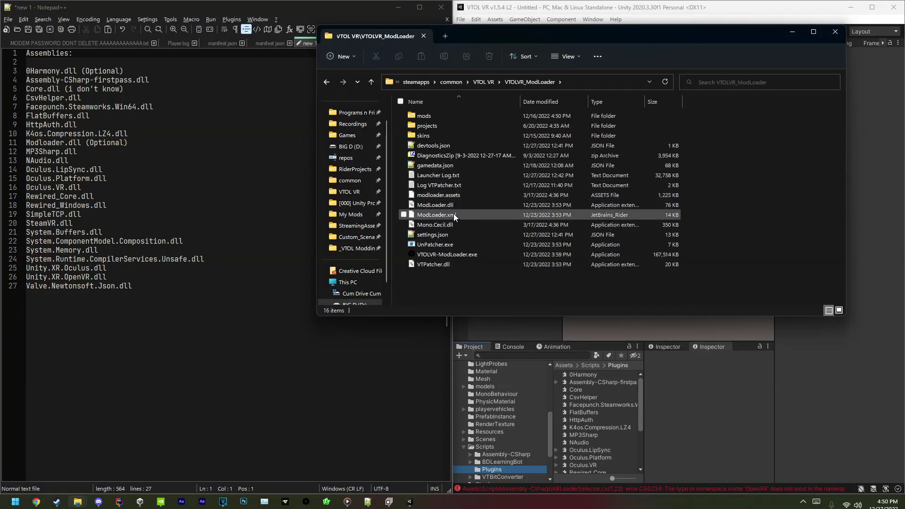
{"action": "left_click", "coordinate": [437, 204]}
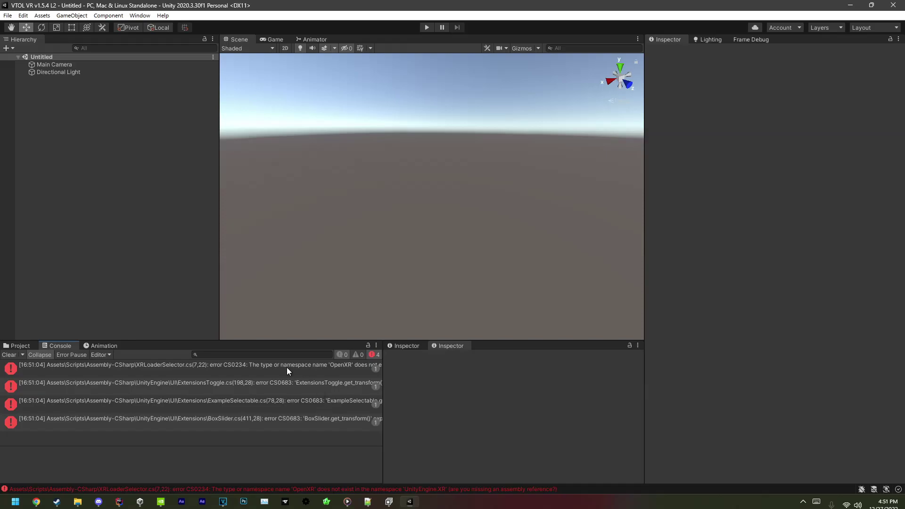
Step: Tick Open XR under XR Plug-in Management in Project Settings
{"action": "left_click", "coordinate": [23, 15]}
{"action": "left_click", "coordinate": [51, 299]}
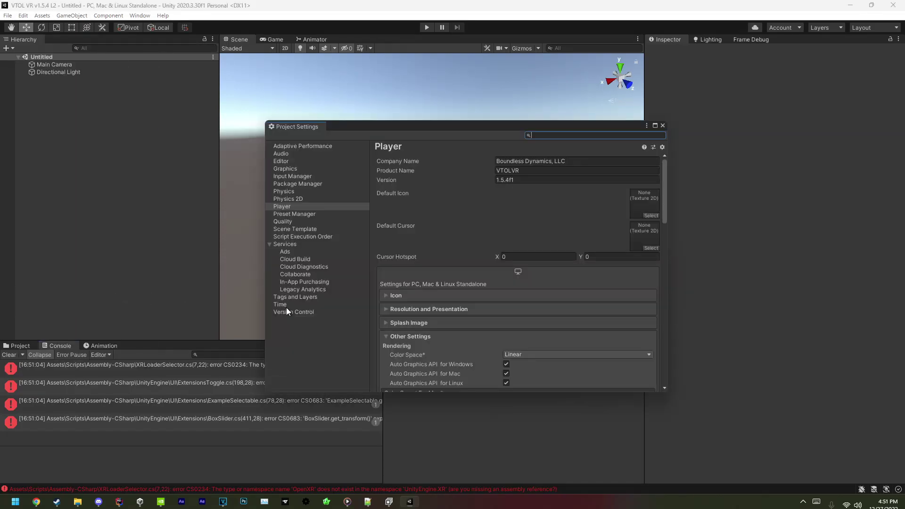
{"action": "left_click", "coordinate": [663, 125]}
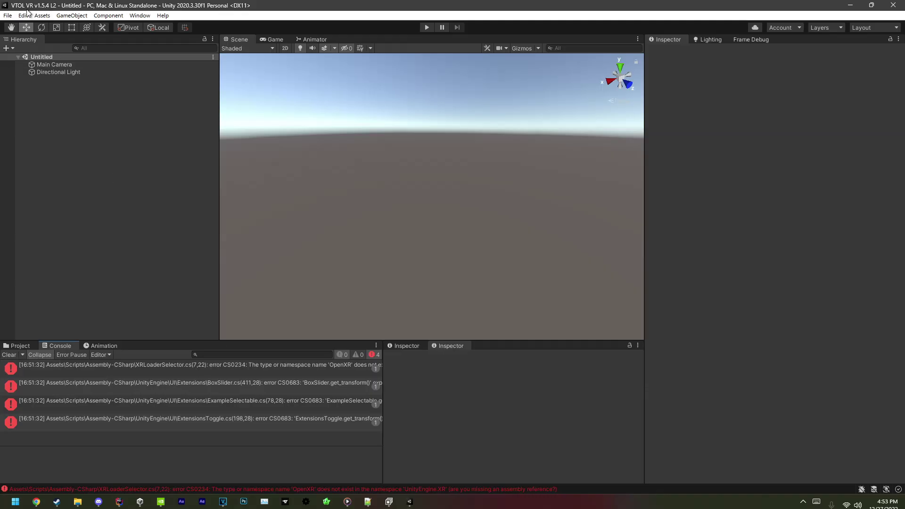
{"action": "left_click", "coordinate": [24, 16]}
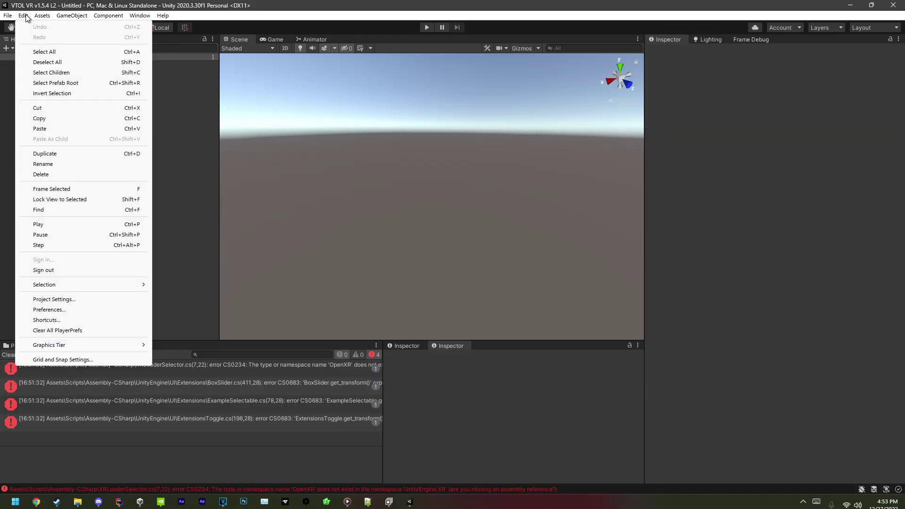
{"action": "left_click", "coordinate": [54, 299]}
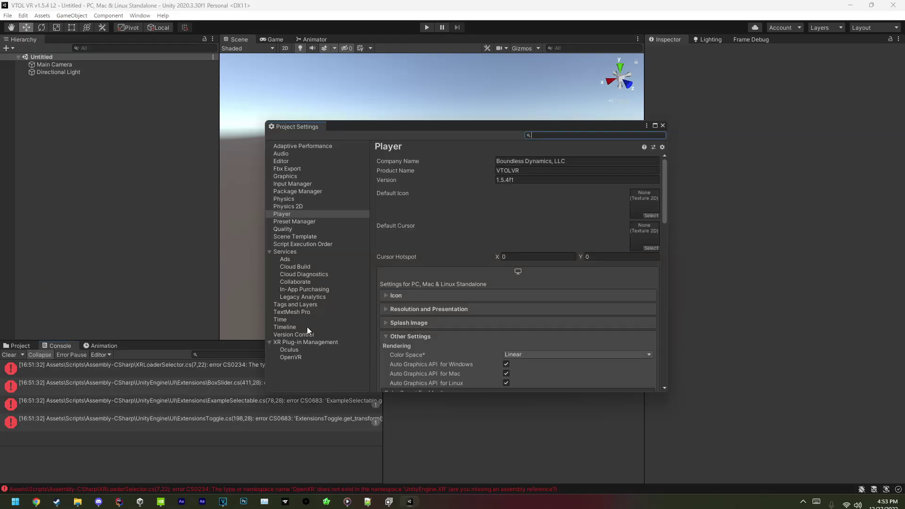
{"action": "left_click", "coordinate": [382, 228]}
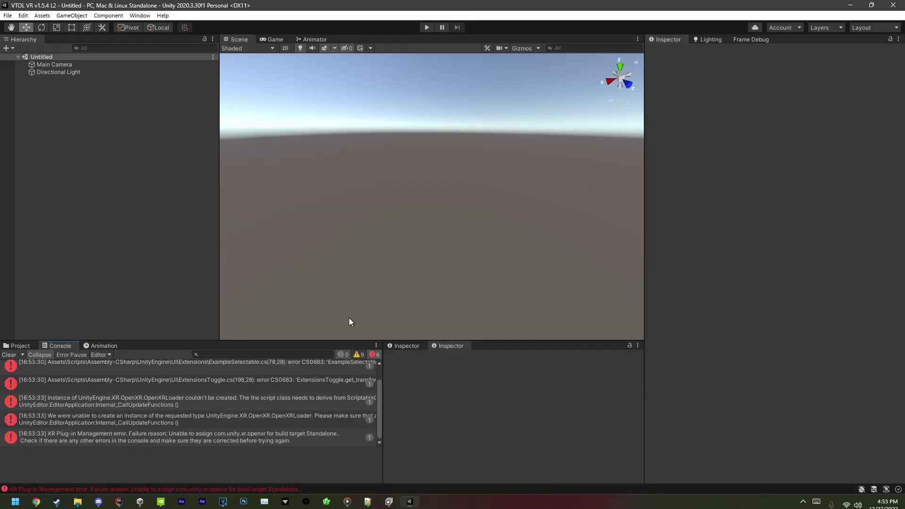
Step: Clear the console and delete BoxSlider.cs's get_transform body (lines 411–414) in Rider
{"action": "left_click", "coordinate": [5, 356]}
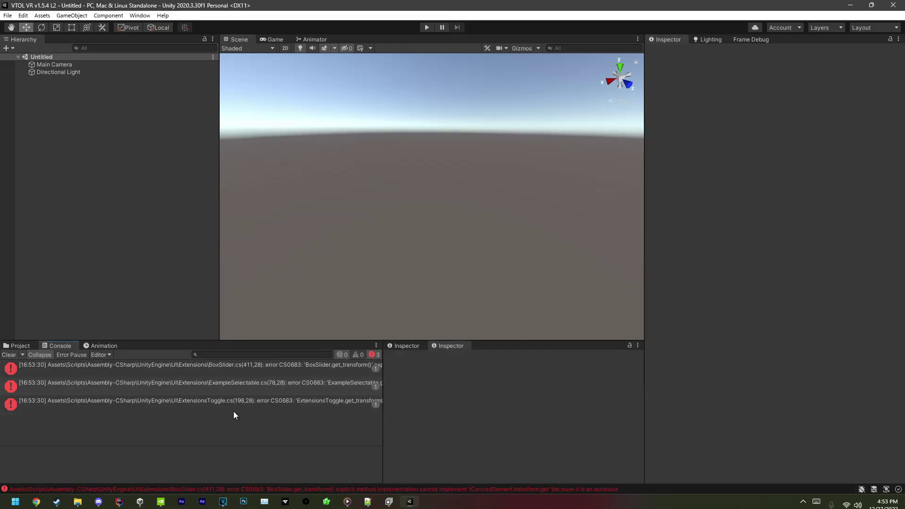
{"action": "left_click", "coordinate": [263, 392]}
{"action": "double_click", "coordinate": [256, 372]}
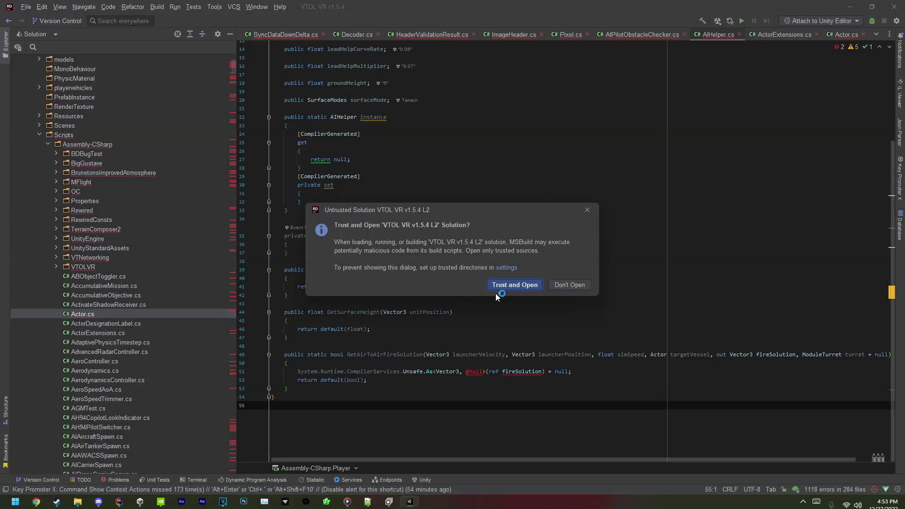
{"action": "left_click", "coordinate": [504, 287]}
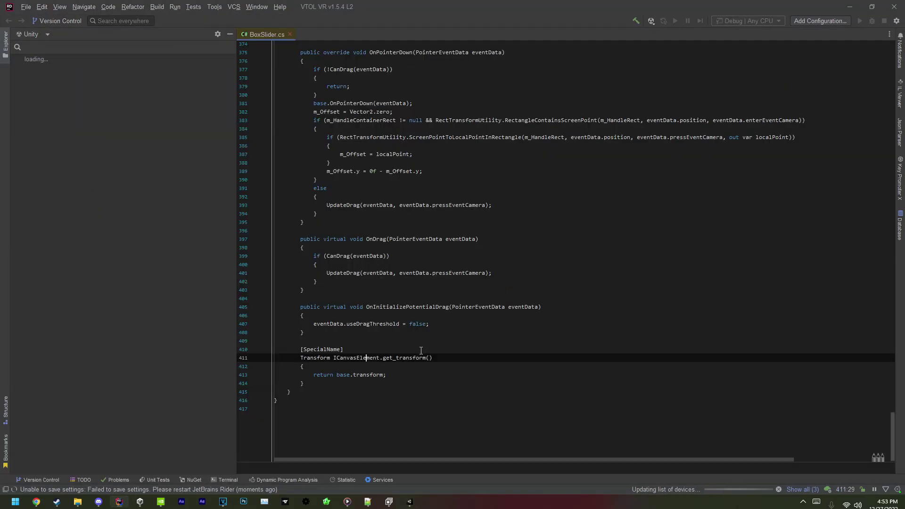
{"action": "left_click_drag", "start_coordinate": [304, 383], "coordinate": [380, 358]}
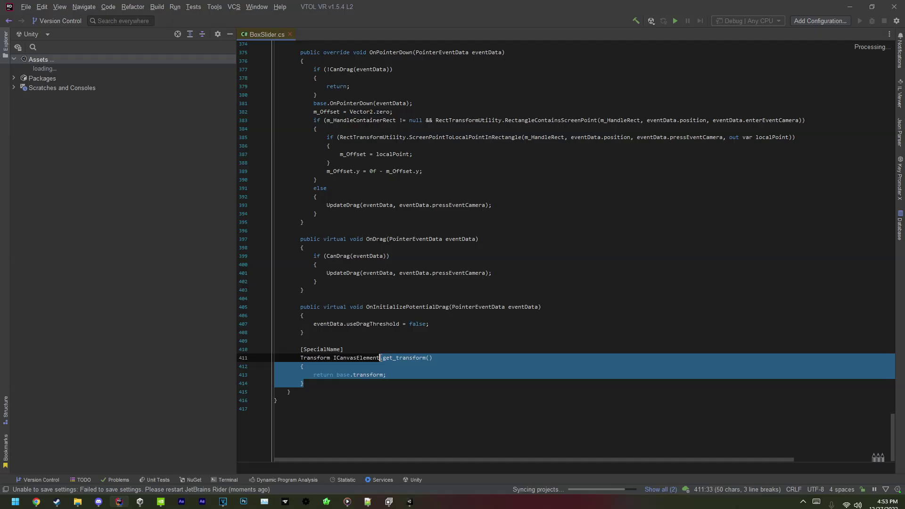
{"action": "key", "text": "BackSpace"}
{"action": "key", "text": "alt+Tab"}
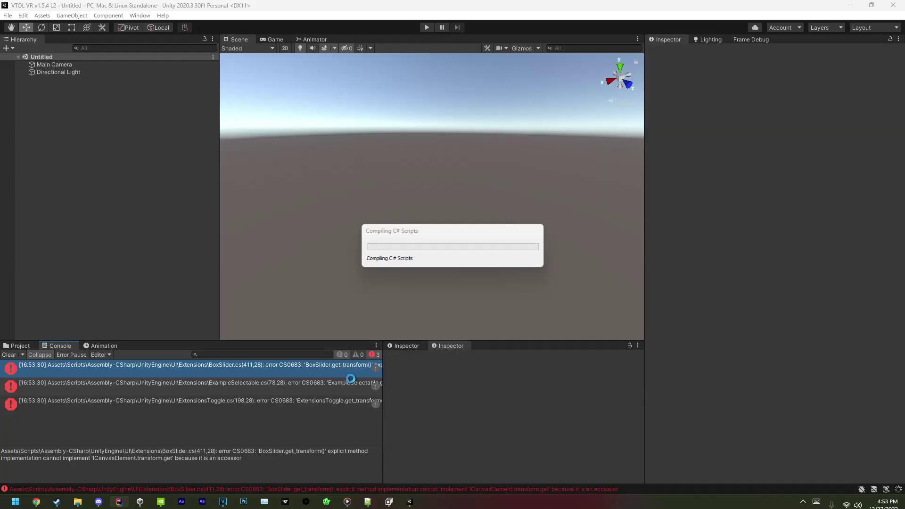
Step: Replace the get_transform bodies in ExtensionsToggle.cs and ExampleSelectable.cs (lines 78–81) with ';'
{"action": "double_click", "coordinate": [336, 372]}
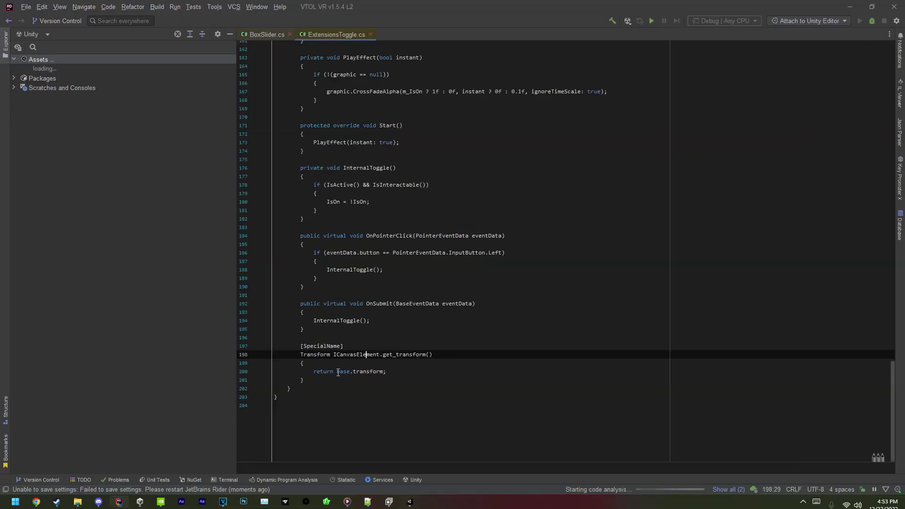
{"action": "left_click_drag", "start_coordinate": [328, 381], "coordinate": [384, 356]}
{"action": "type", "text": ";"}
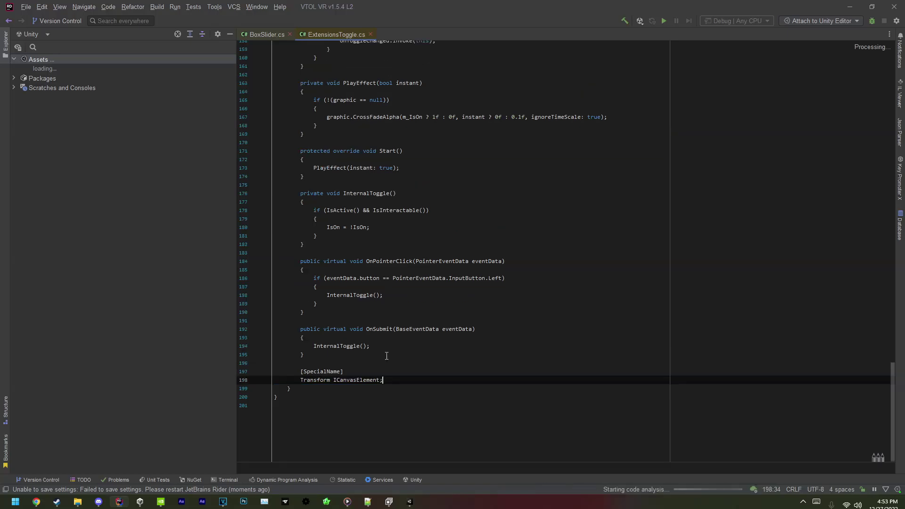
{"action": "key", "text": "alt+Tab"}
{"action": "key", "text": "alt+Tab"}
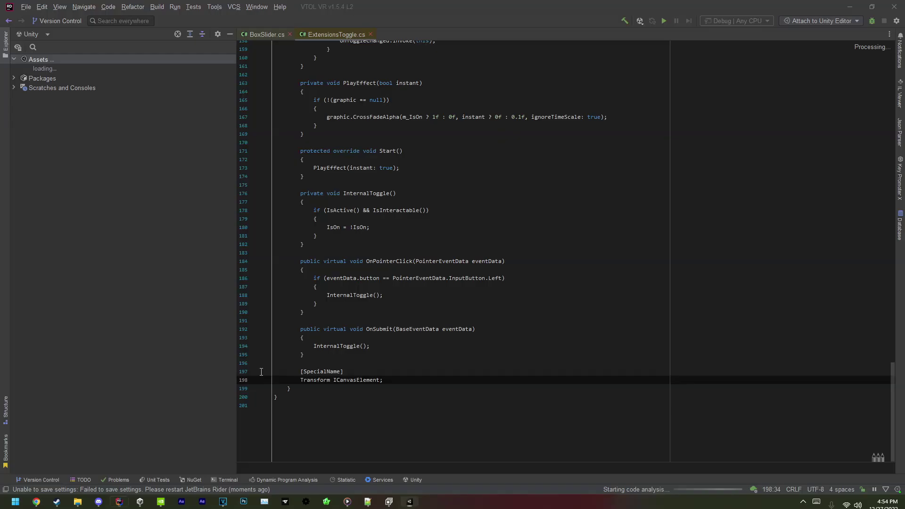
{"action": "left_click_drag", "start_coordinate": [301, 380], "coordinate": [378, 355]}
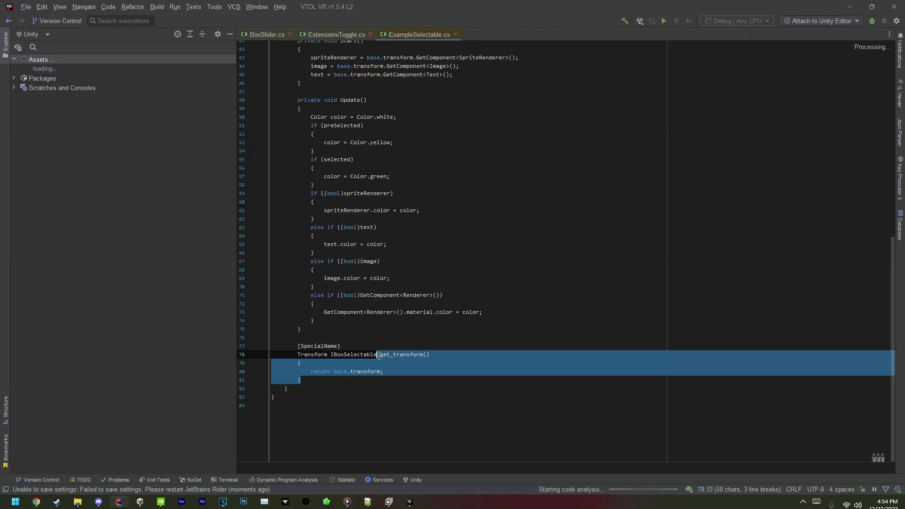
{"action": "type", "text": ";"}
{"action": "key", "text": "alt+Tab"}
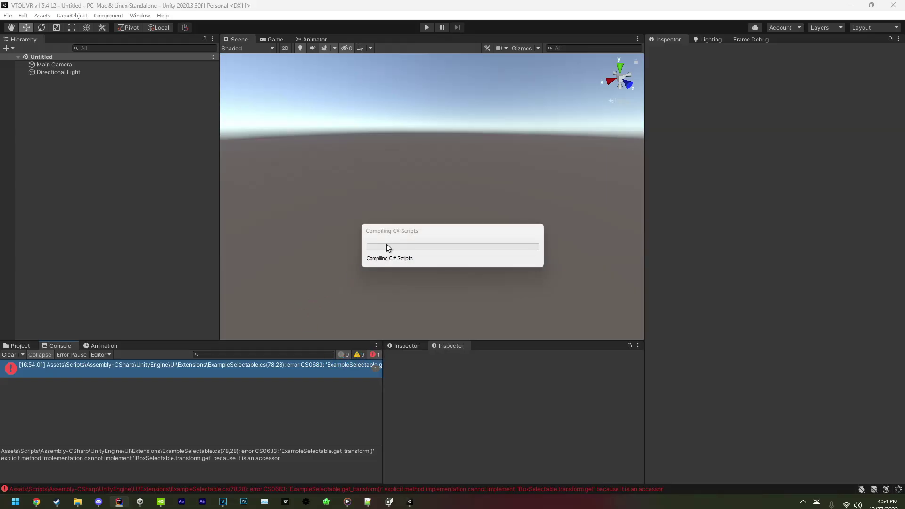
Step: Search the project for 'afighter' and review the AFighterV1-1 prefab's components, including AI Pilot
{"action": "mouse_move", "coordinate": [99, 504]}
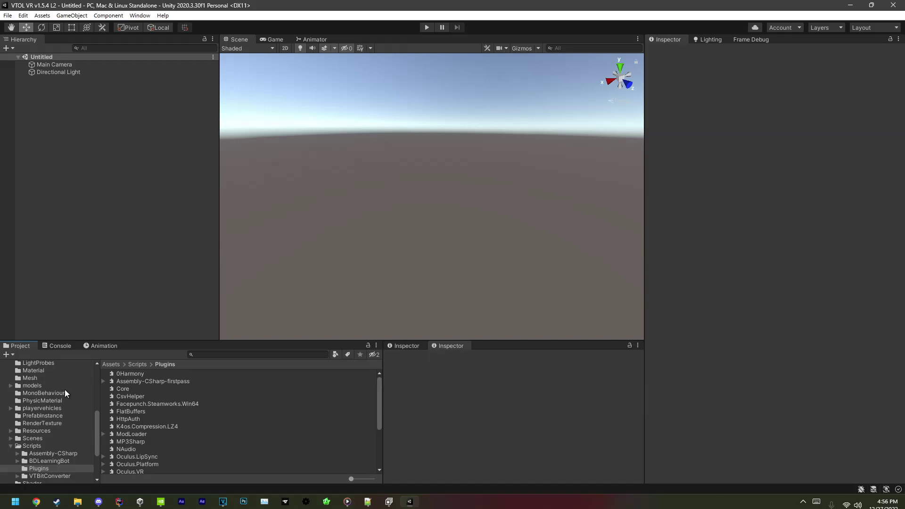
{"action": "left_click", "coordinate": [224, 355]}
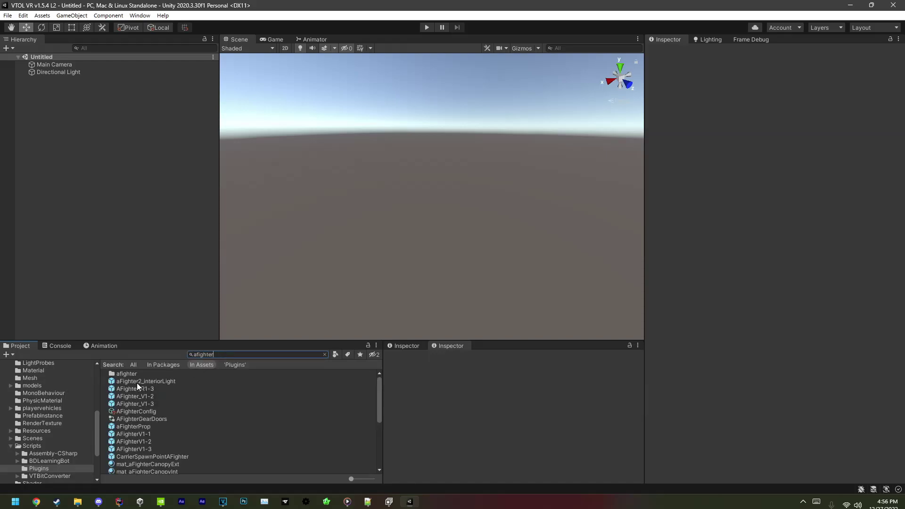
{"action": "left_click", "coordinate": [138, 433]}
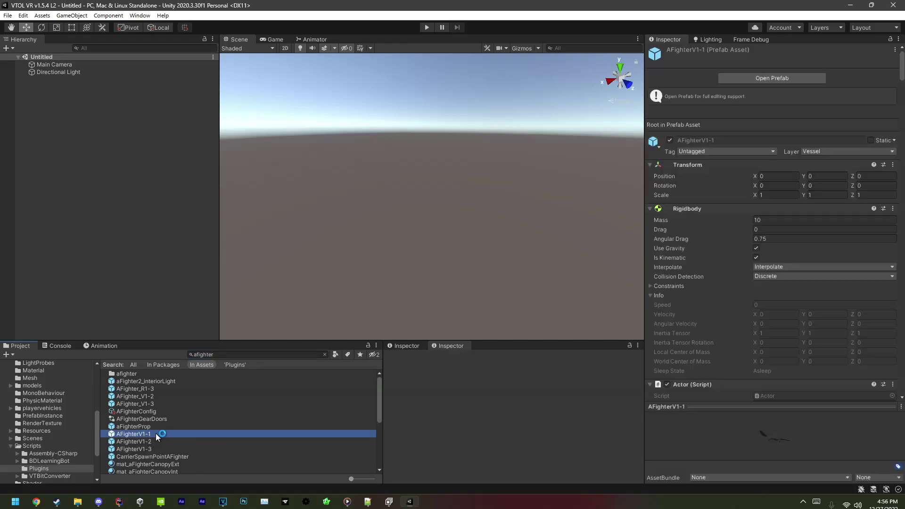
{"action": "scroll", "coordinate": [661, 300], "scroll_direction": "down", "scroll_amount": 5}
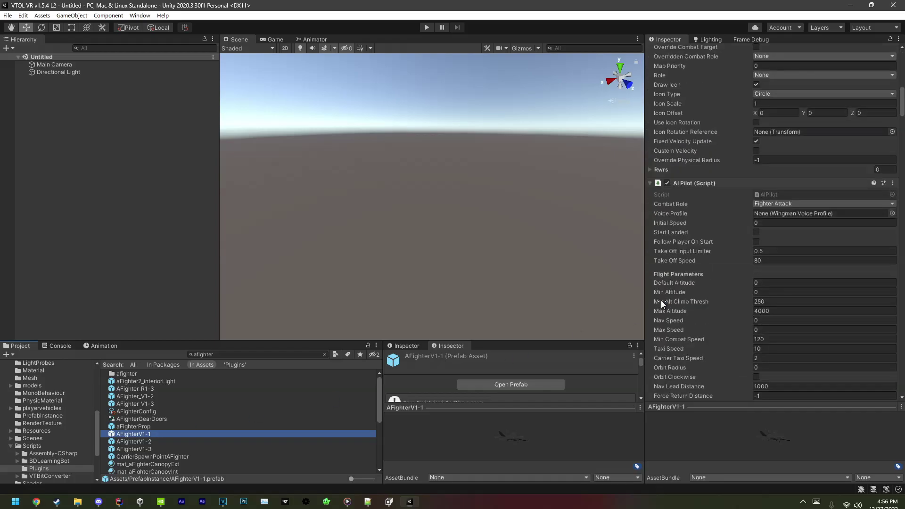